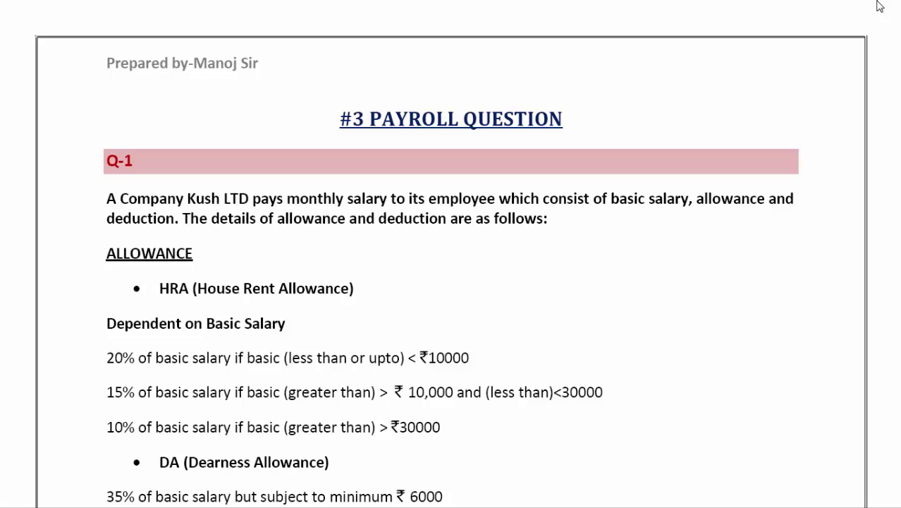
Scroll the payroll question document down to the HRA, DA and EA allowance rules.
scroll(370, 290, down, 3)
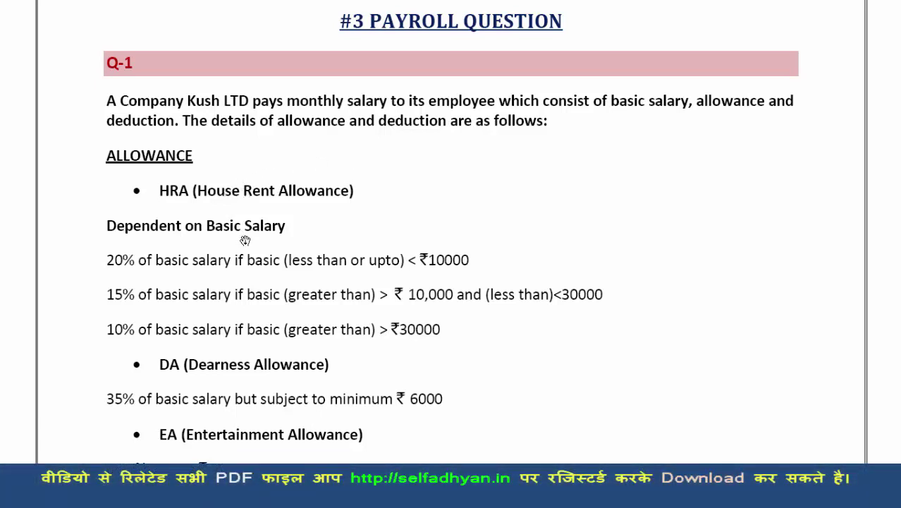
scroll(254, 212, down, 1)
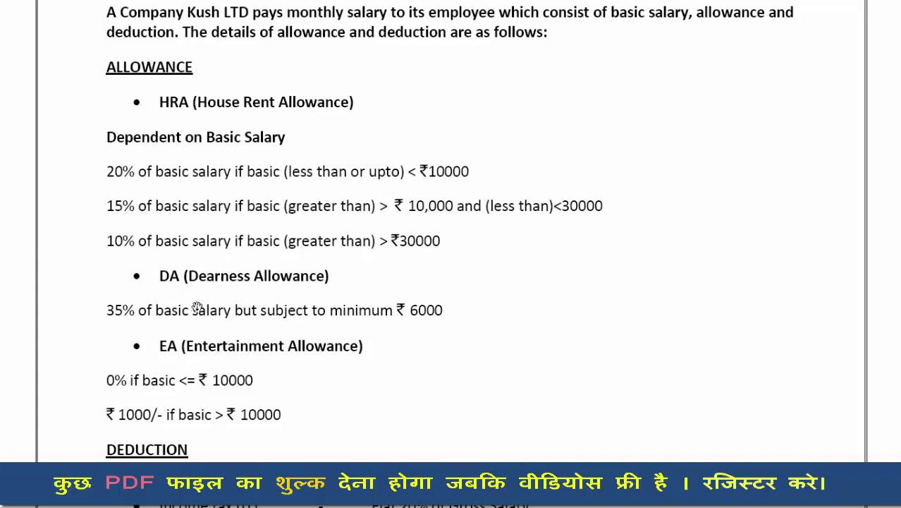
scroll(201, 300, down, 1)
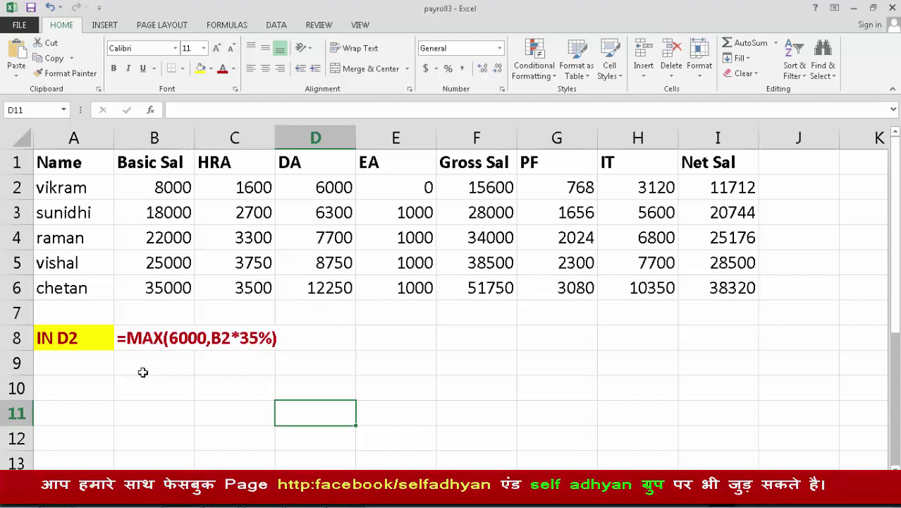
click(129, 361)
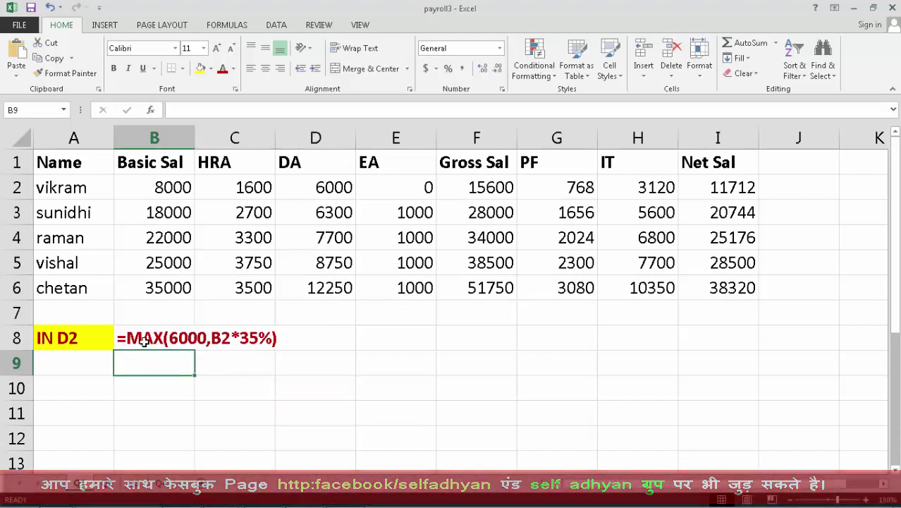
click(147, 343)
click(176, 365)
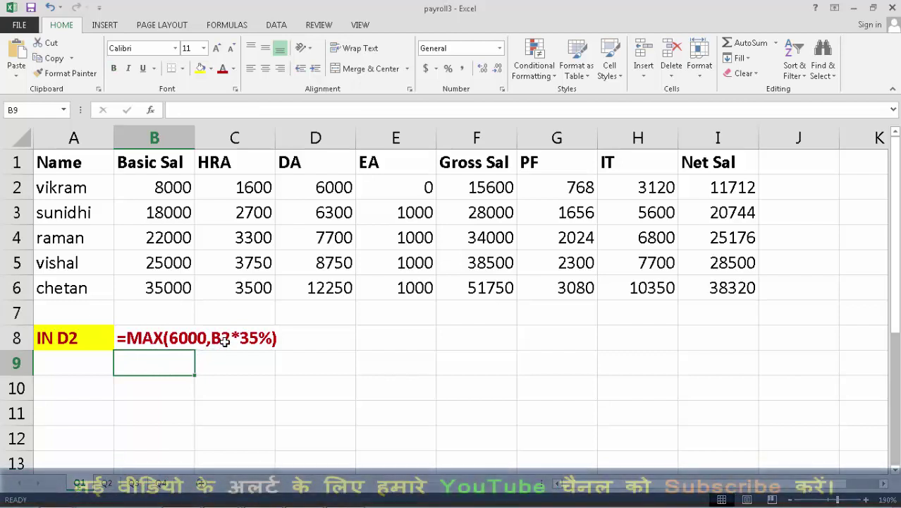
click(331, 188)
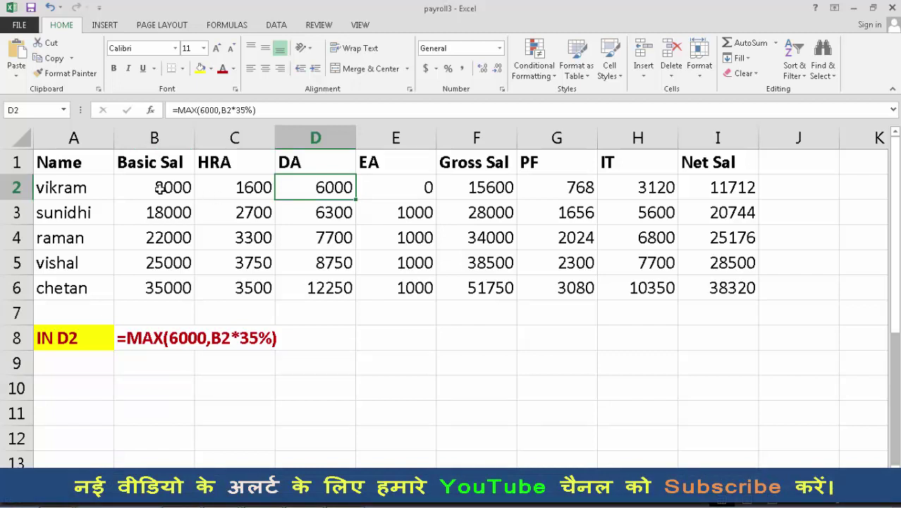
click(396, 335)
text(=)
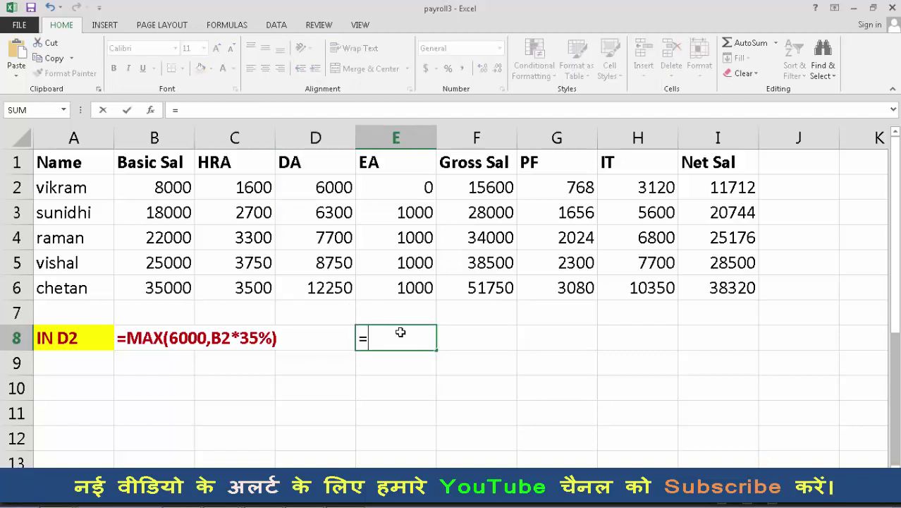
text(80)
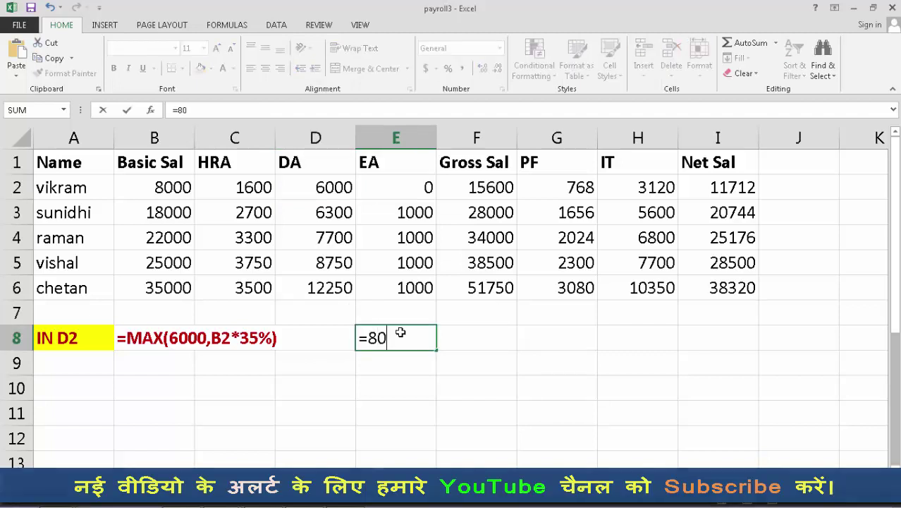
text(00*35)
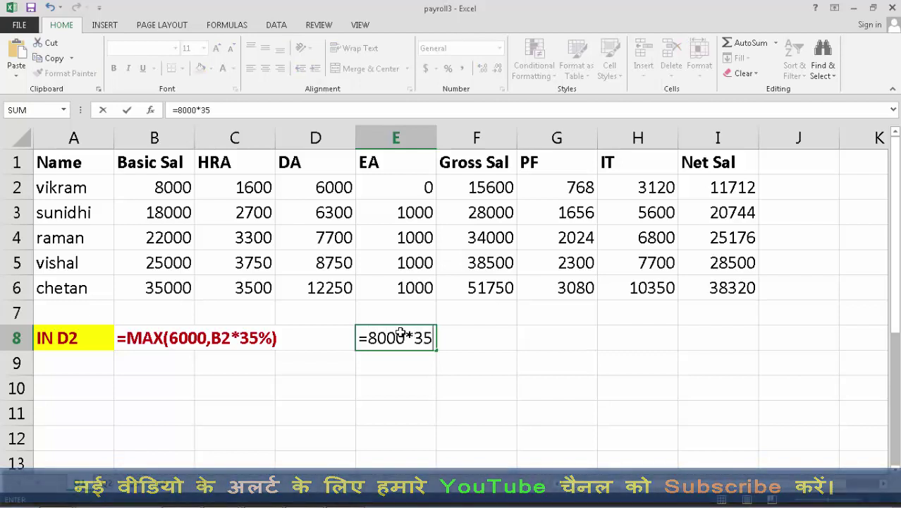
text(%)
key(Return)
click(400, 335)
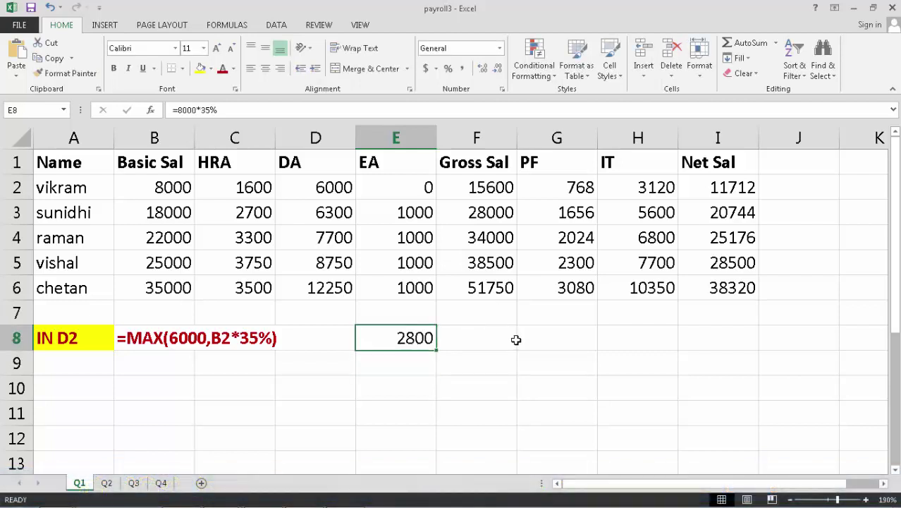
key(Delete)
click(326, 189)
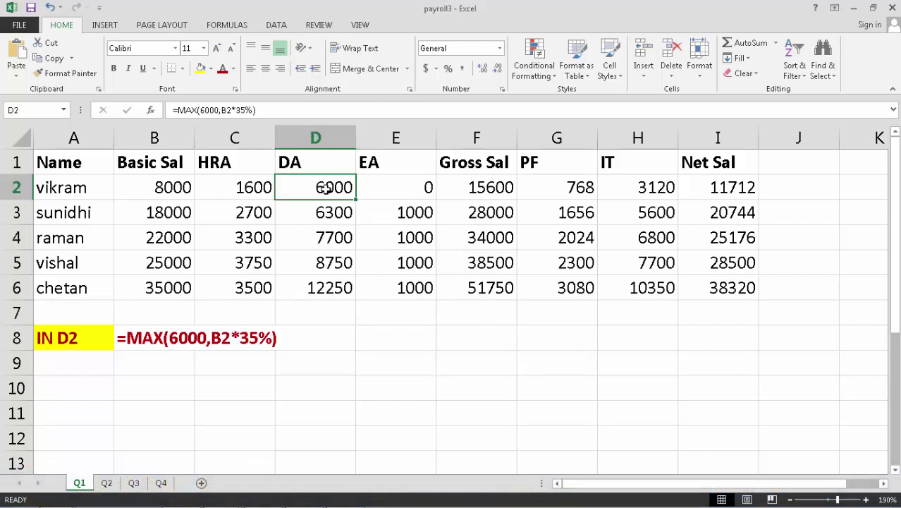
click(327, 215)
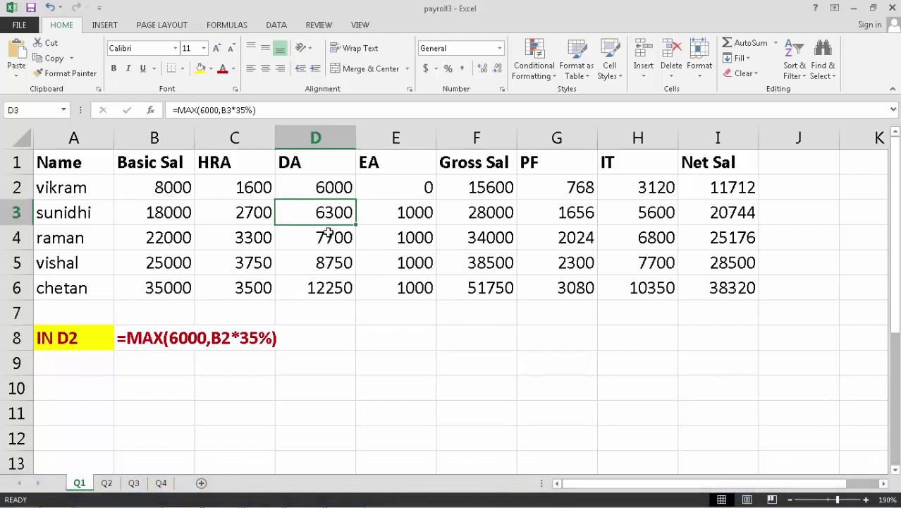
click(327, 231)
click(329, 255)
click(328, 287)
drag(338, 218, 332, 288)
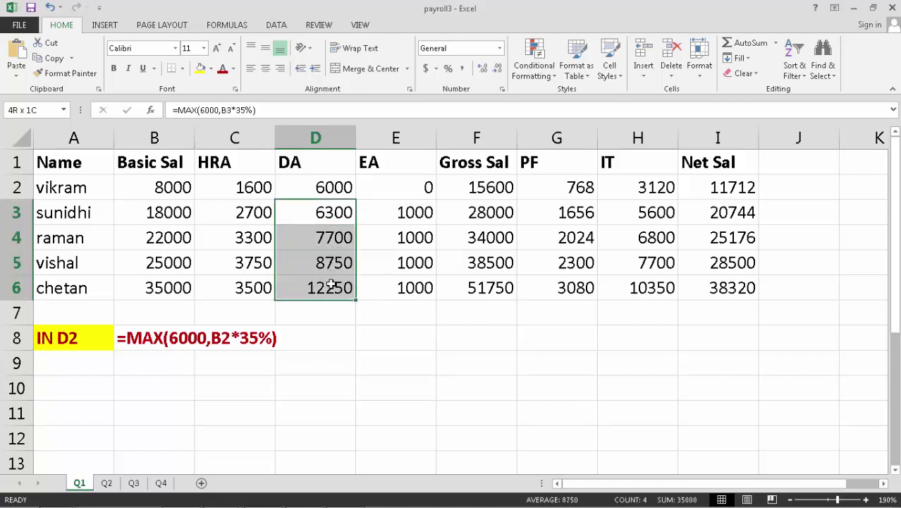
click(329, 186)
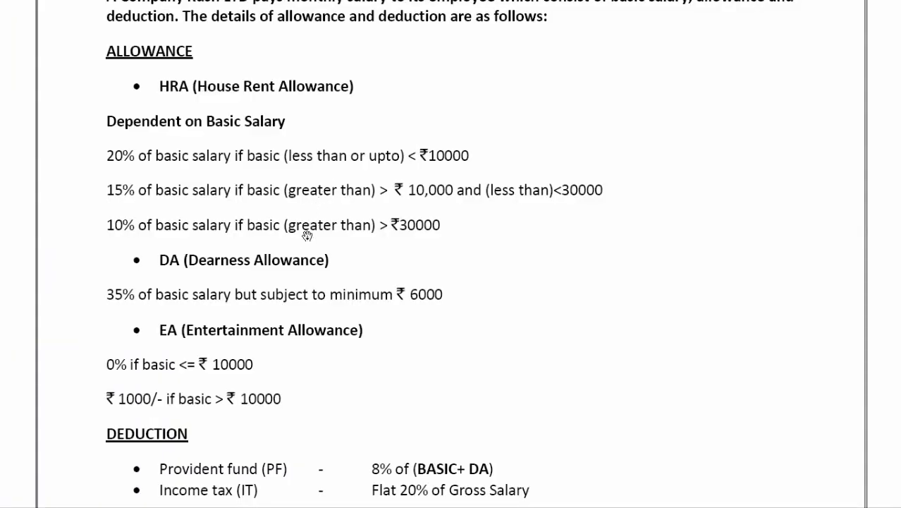
Scroll the question document down to the DEDUCTION section and the gross and net salary rules.
scroll(300, 257, down, 1)
scroll(291, 229, down, 2)
scroll(288, 173, down, 2)
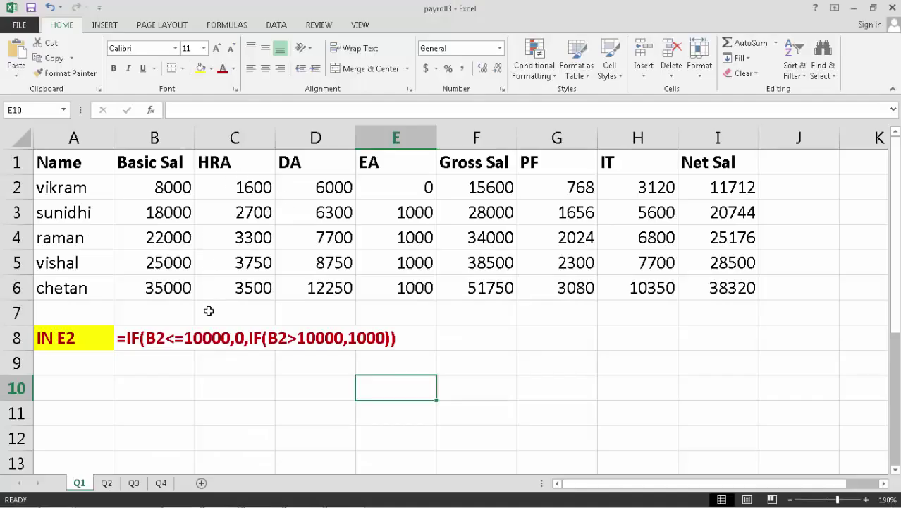
click(161, 362)
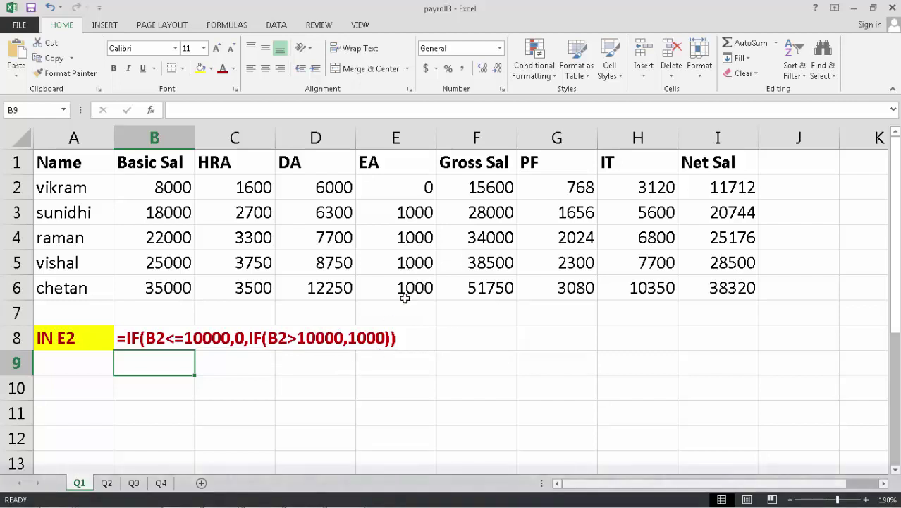
click(421, 189)
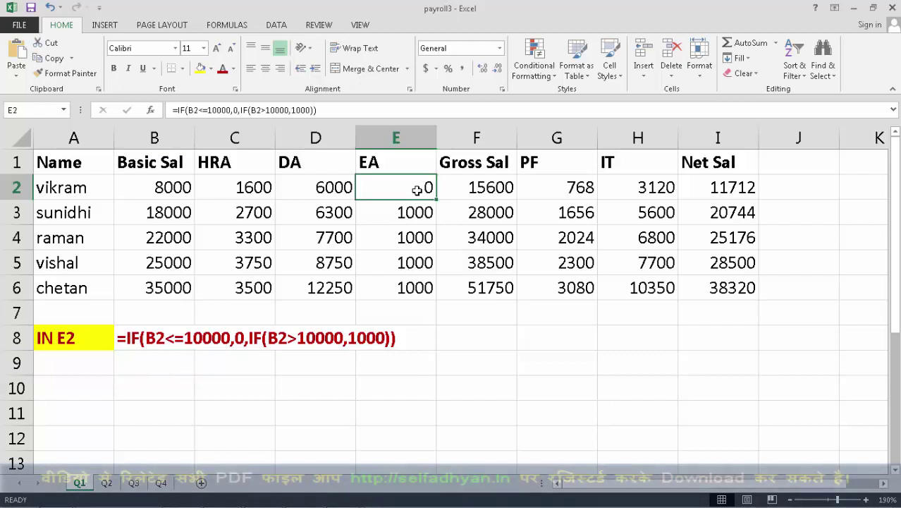
click(179, 186)
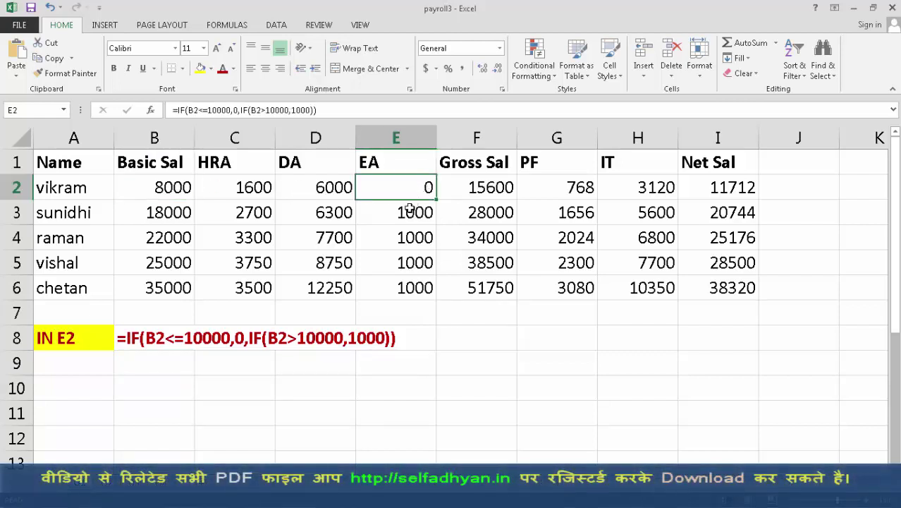
click(406, 212)
click(405, 238)
click(404, 262)
click(404, 282)
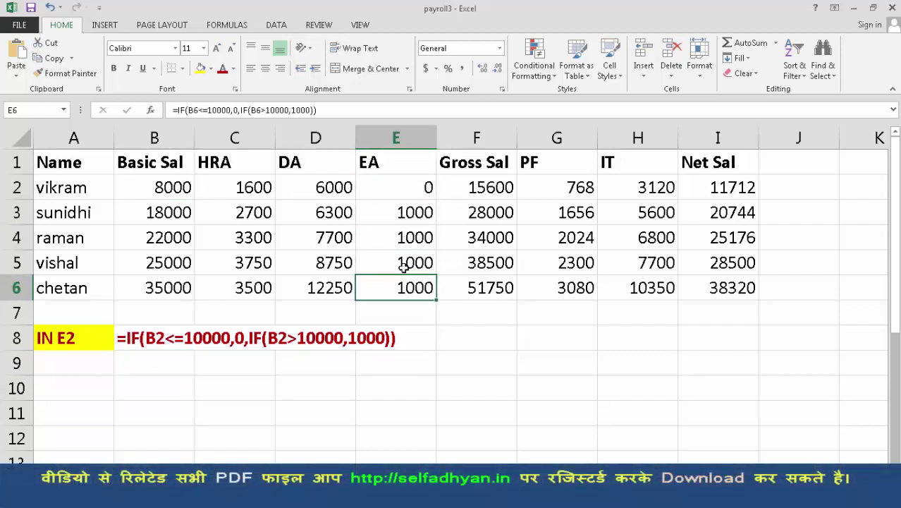
drag(408, 212, 402, 285)
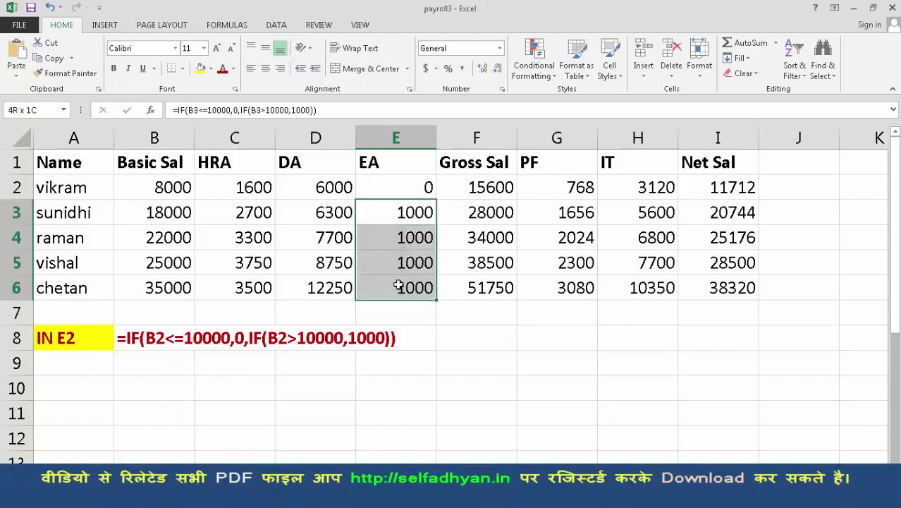
click(396, 210)
click(396, 239)
click(399, 263)
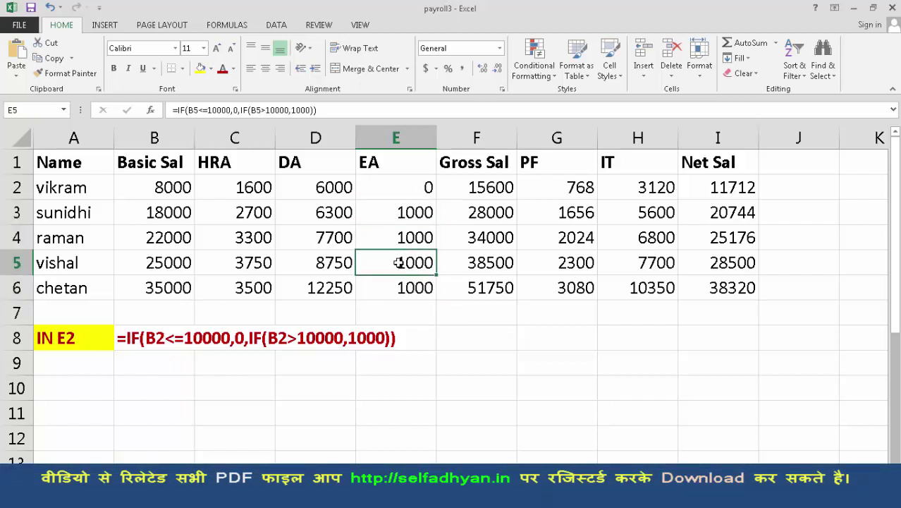
Return to the question document and bring the Rules section and Q-2 student table into view.
key(alt+Tab)
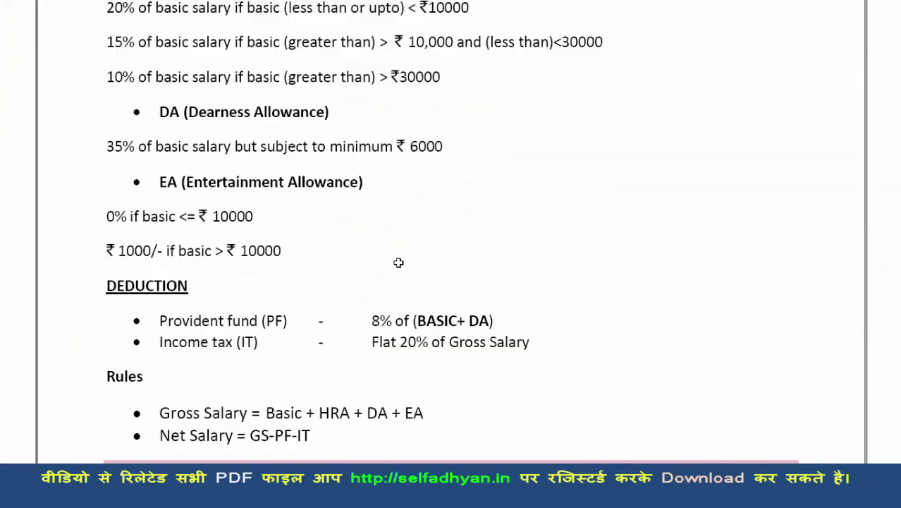
scroll(341, 259, down, 1)
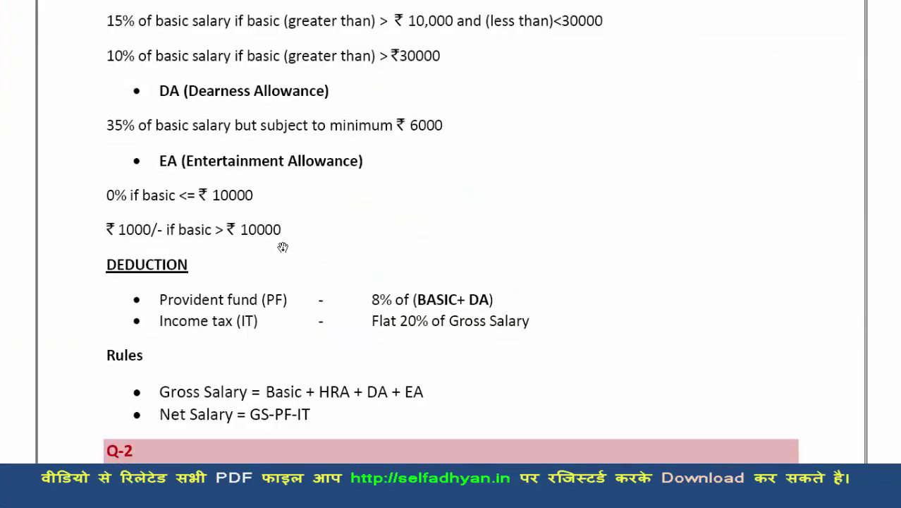
scroll(282, 212, down, 3)
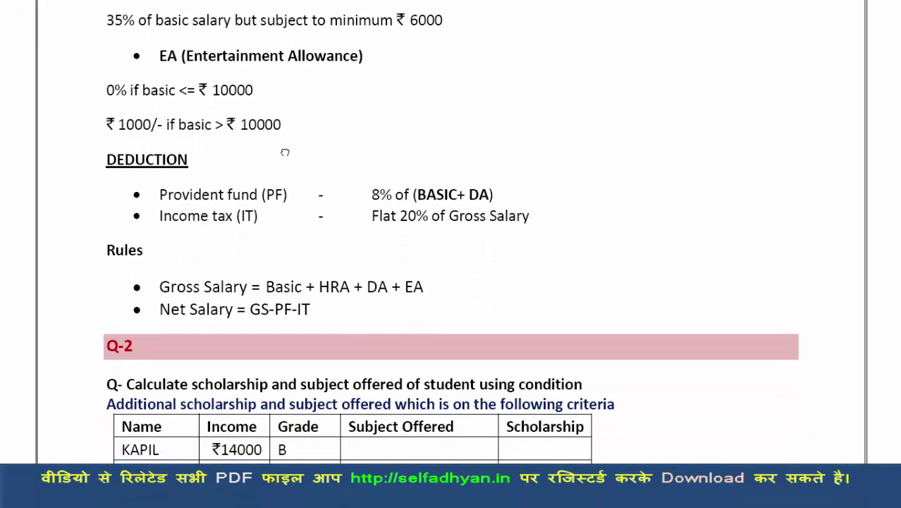
drag(276, 195, 289, 151)
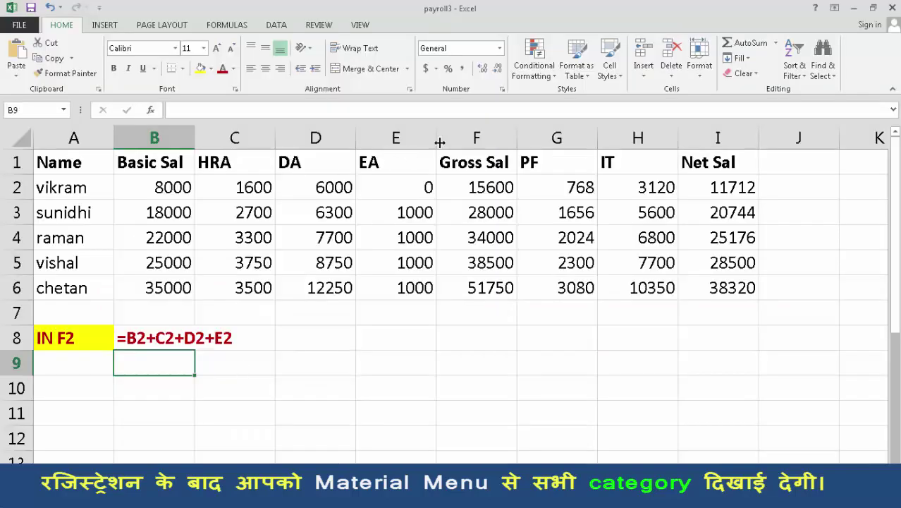
Select the row 8 IN F2 label so it can be rewritten for the PF formula.
click(109, 338)
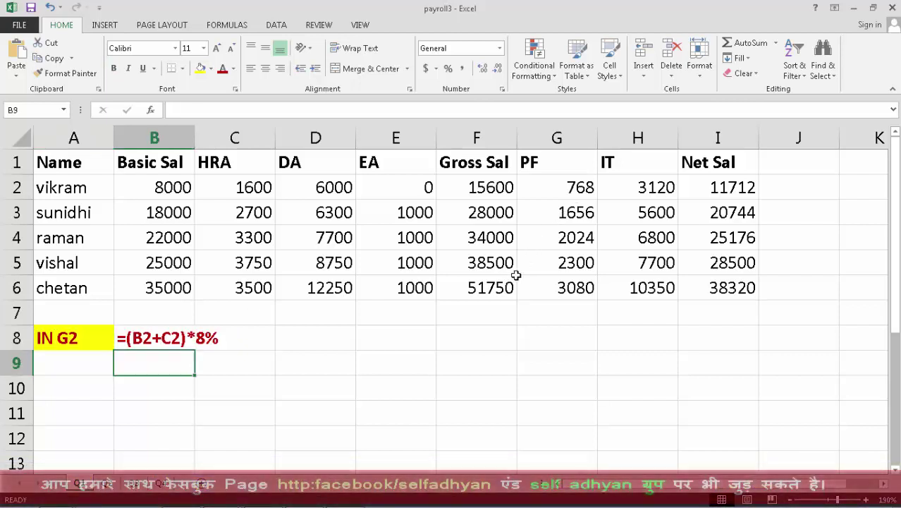
click(71, 336)
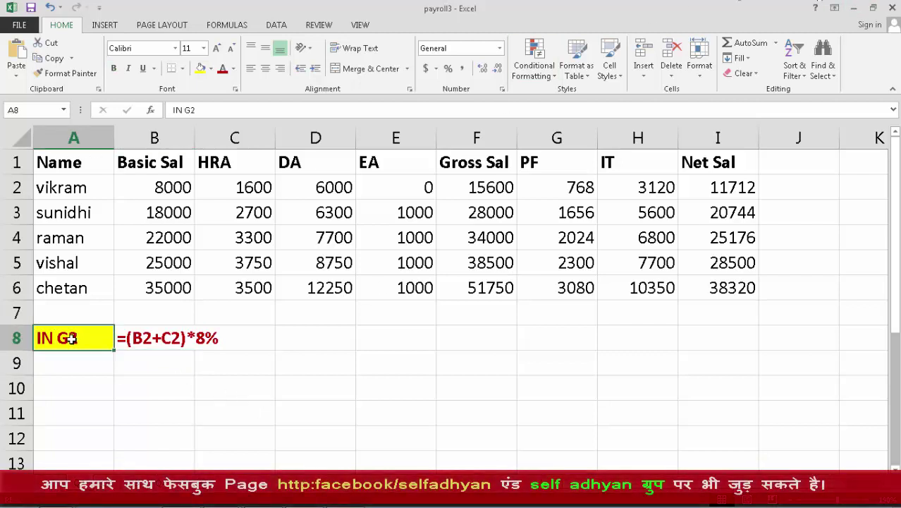
click(171, 360)
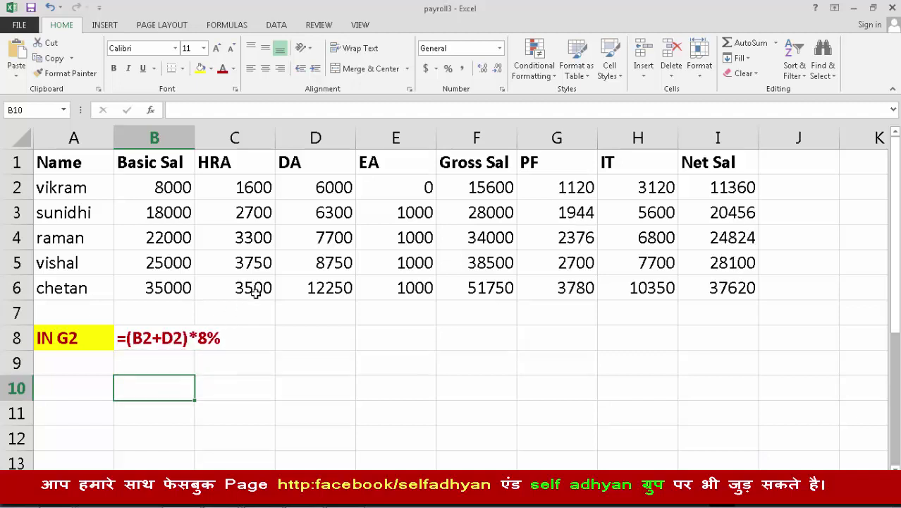
click(325, 160)
drag(325, 160, 318, 288)
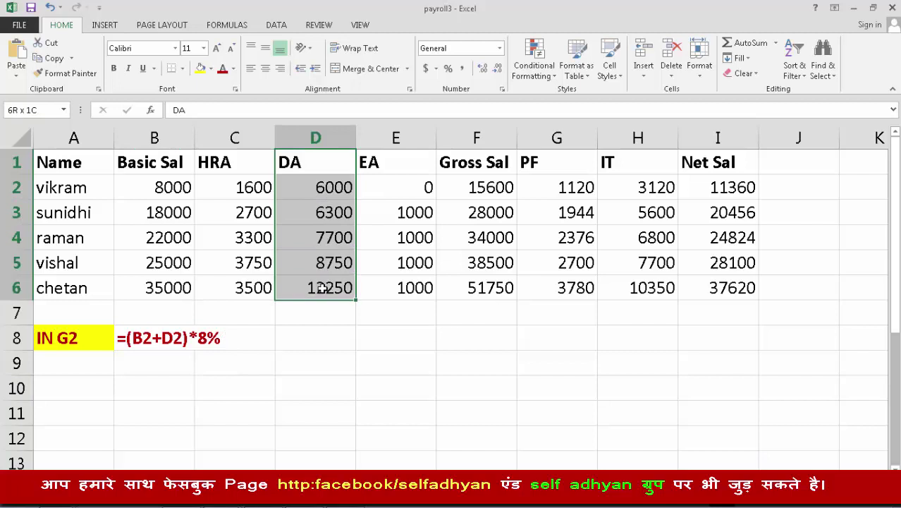
drag(216, 187, 235, 285)
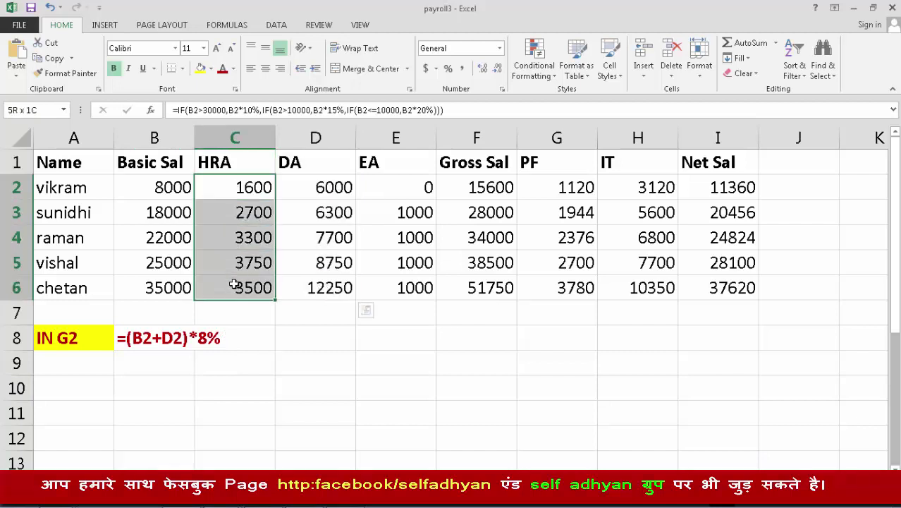
click(176, 187)
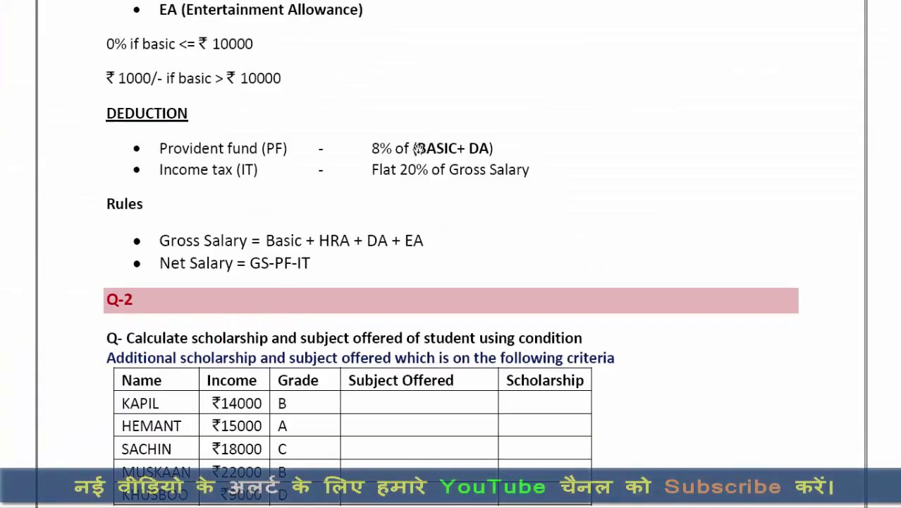
Scroll the question document back up to the DEDUCTION and Rules sections, then return to Excel.
scroll(423, 148, down, 5)
scroll(462, 192, up, 5)
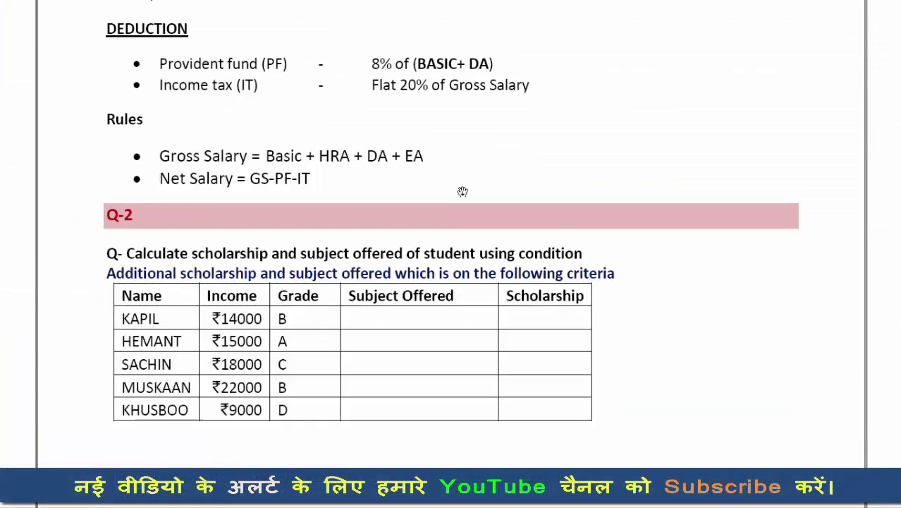
scroll(463, 191, up, 1)
scroll(462, 191, up, 1)
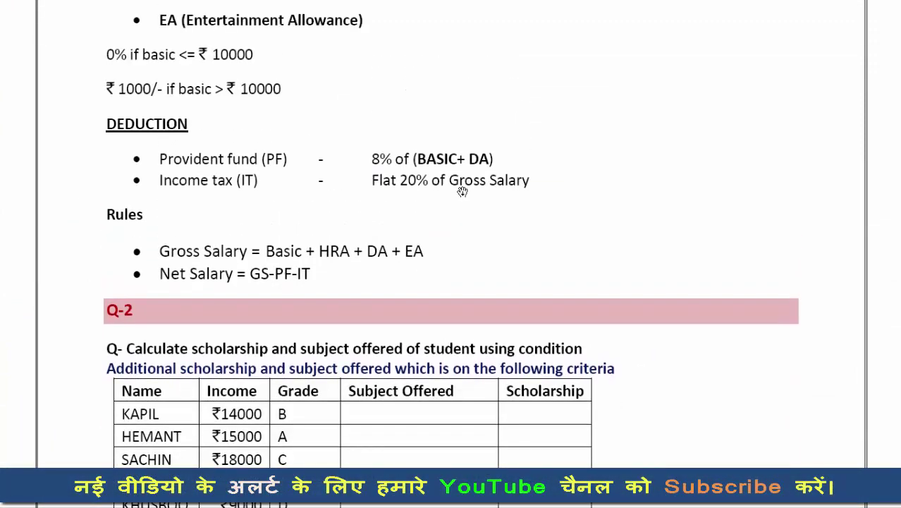
scroll(463, 191, up, 1)
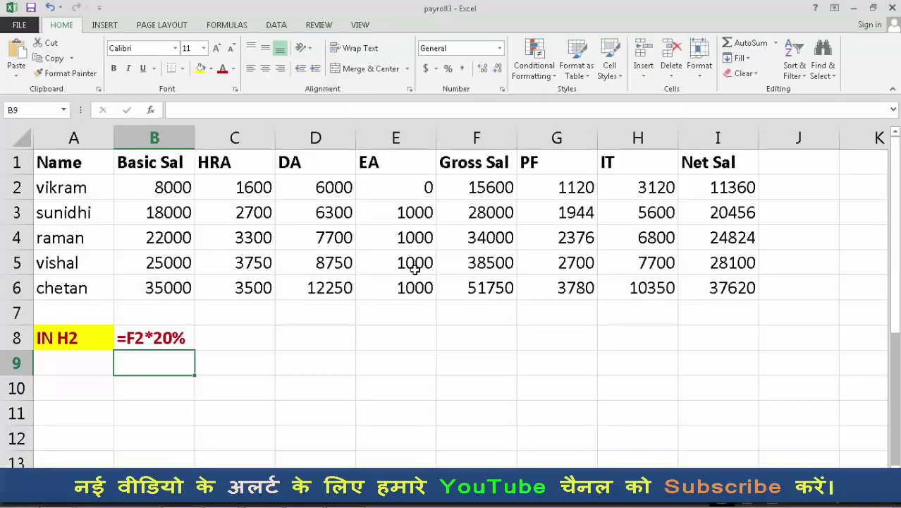
click(237, 359)
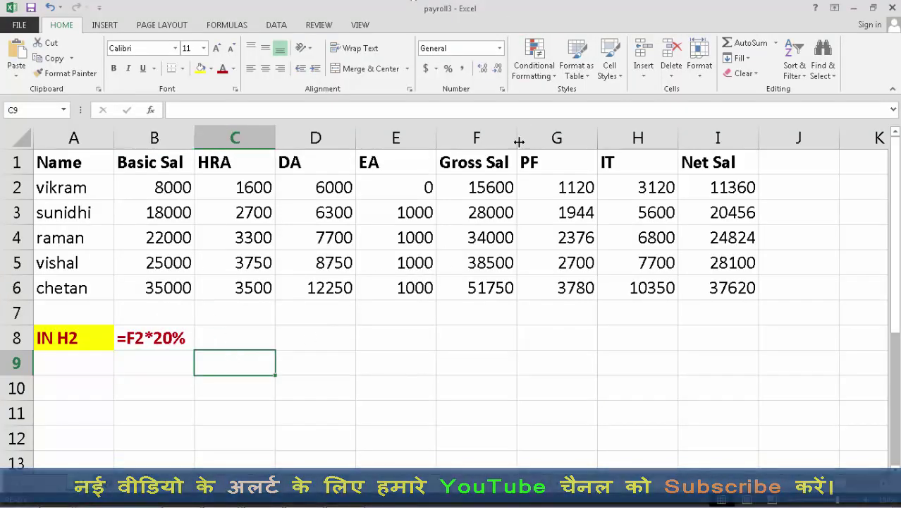
Inspect the row 8 IT note and the Net Sal formula in I2 with its referenced cells.
click(485, 162)
click(150, 341)
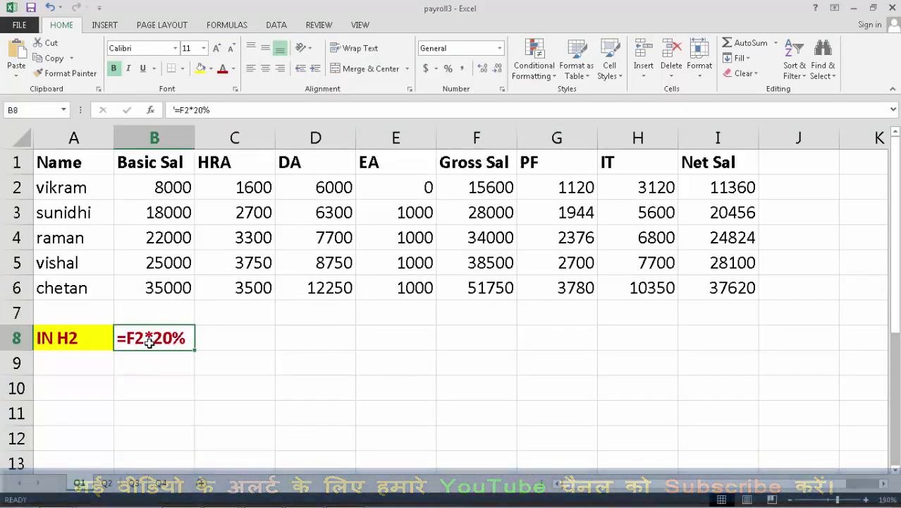
click(92, 339)
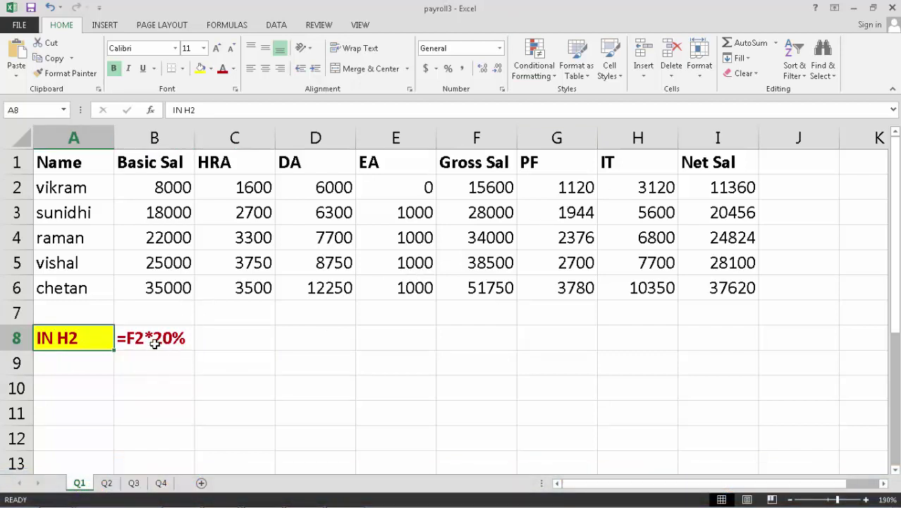
click(154, 343)
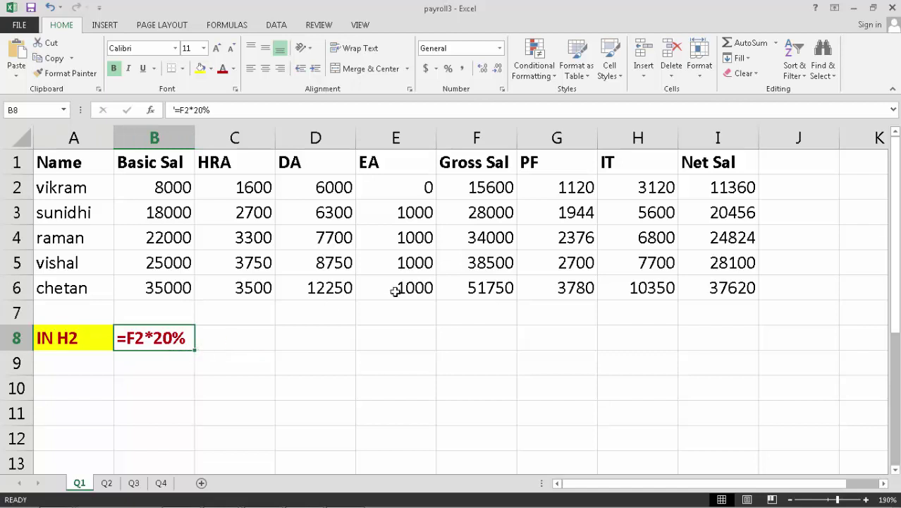
click(644, 189)
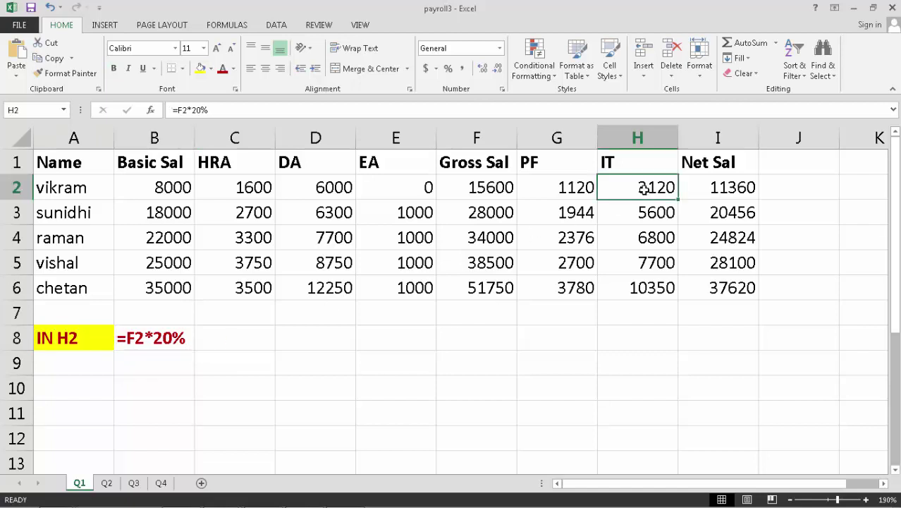
click(705, 188)
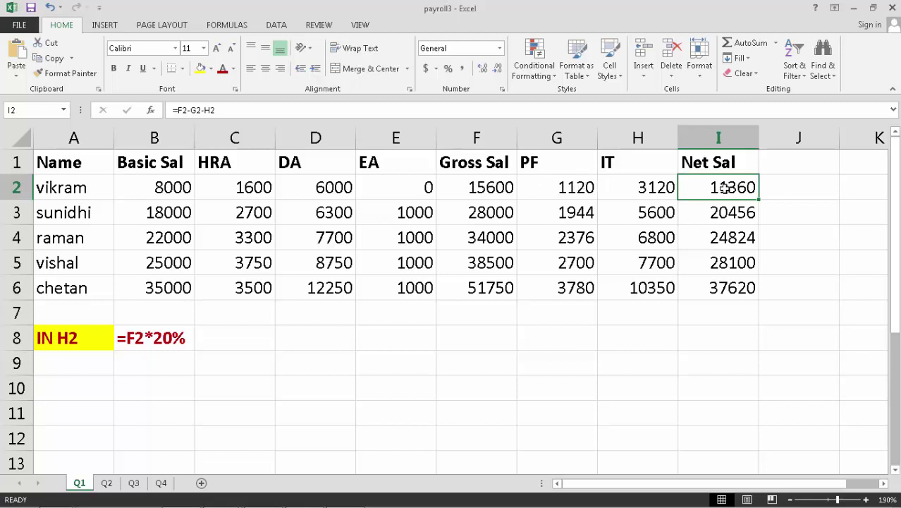
click(219, 110)
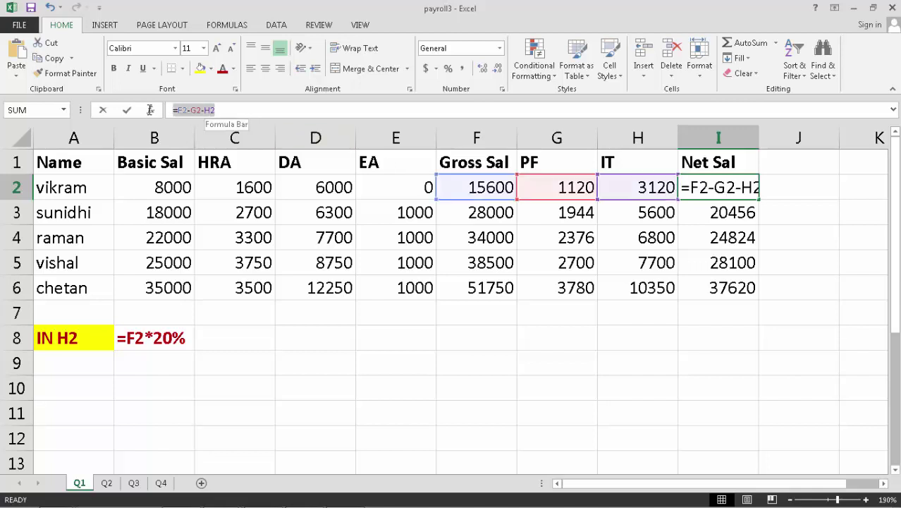
Write '=F2-G2-H2 as the row 8 formula note.
click(171, 338)
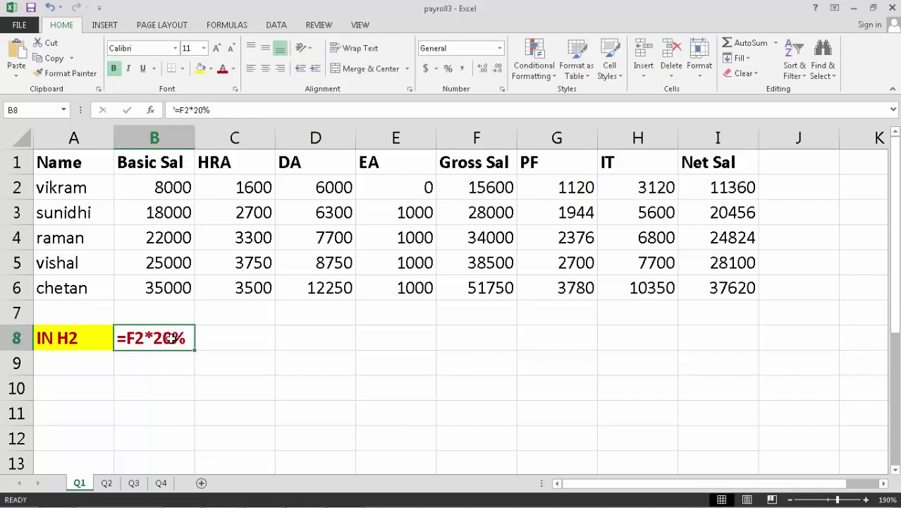
text('=F2-G2-H2)
key(Return)
Change the row 8 label from IN H2 to IN i2.
key(Left)
key(Up)
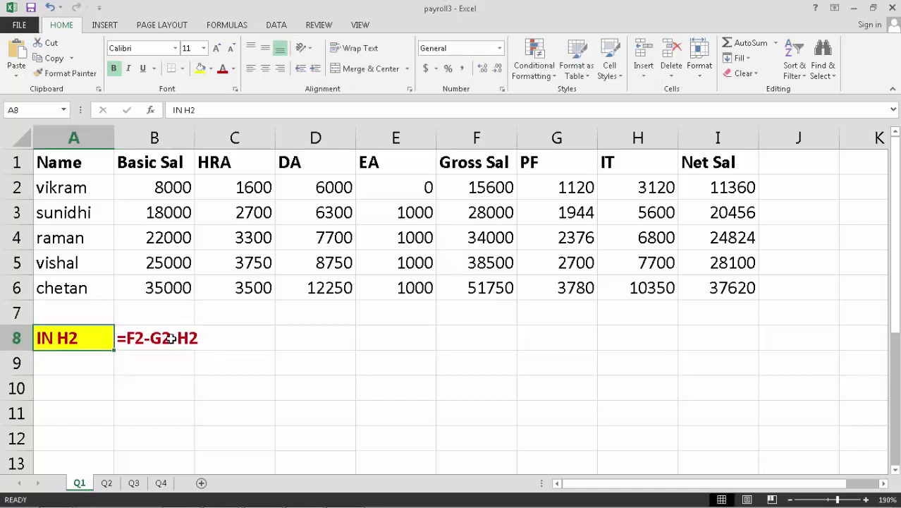
key(F2)
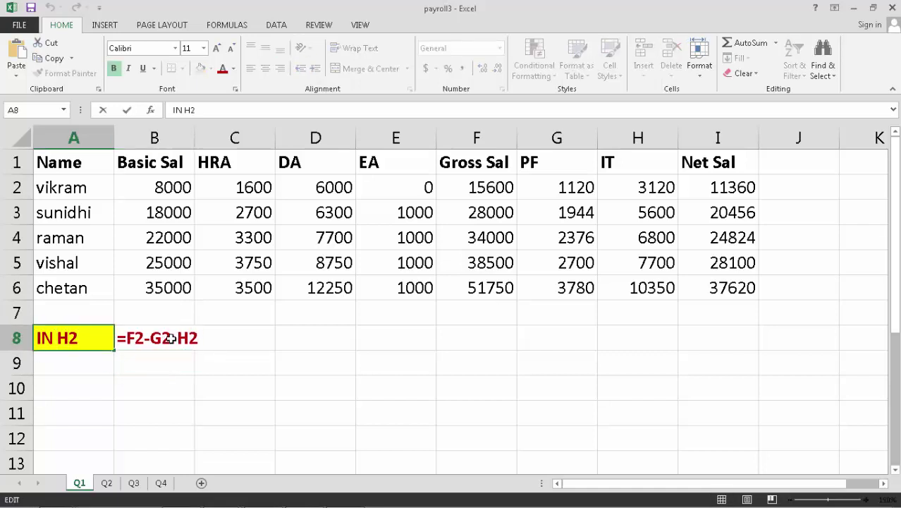
key(Left)
key(BackSpace)
text(i)
key(Return)
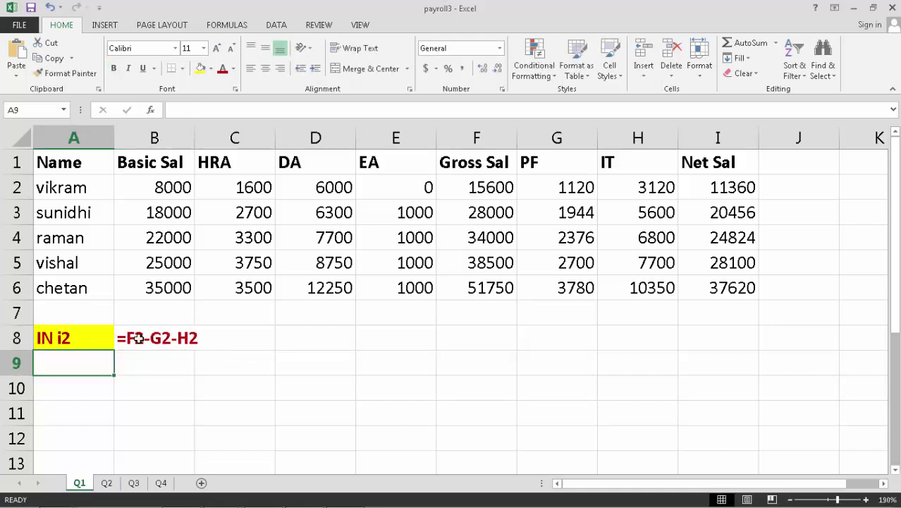
click(337, 215)
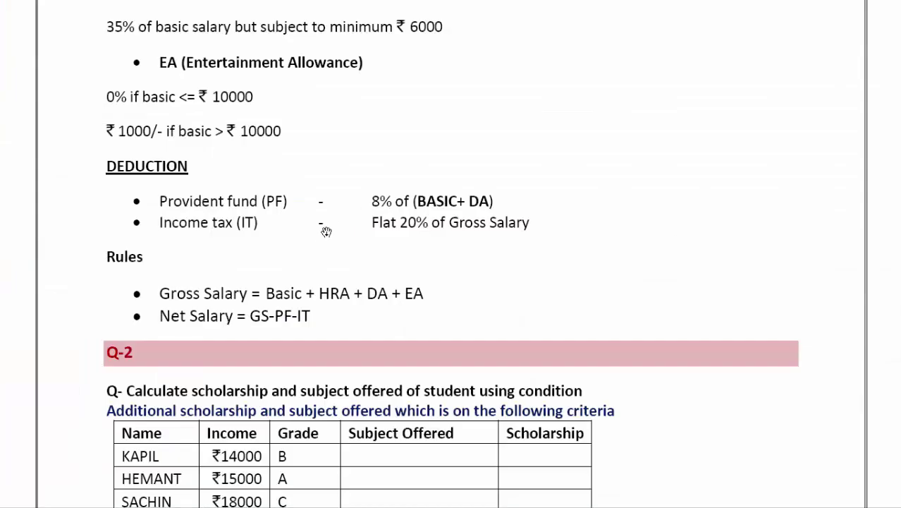
Scroll the question document past the Q-2 table to the grade-wise subject list page.
scroll(319, 231, up, 3)
scroll(318, 230, up, 2)
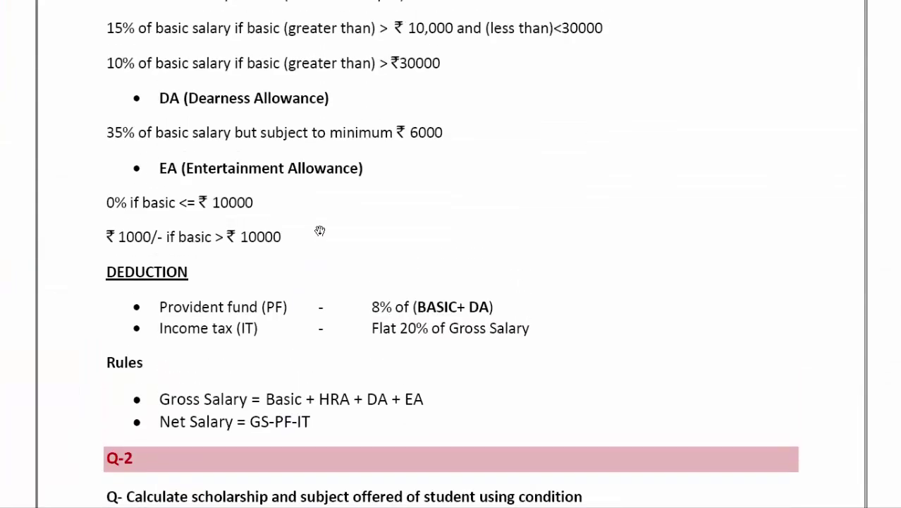
scroll(359, 212, up, 2)
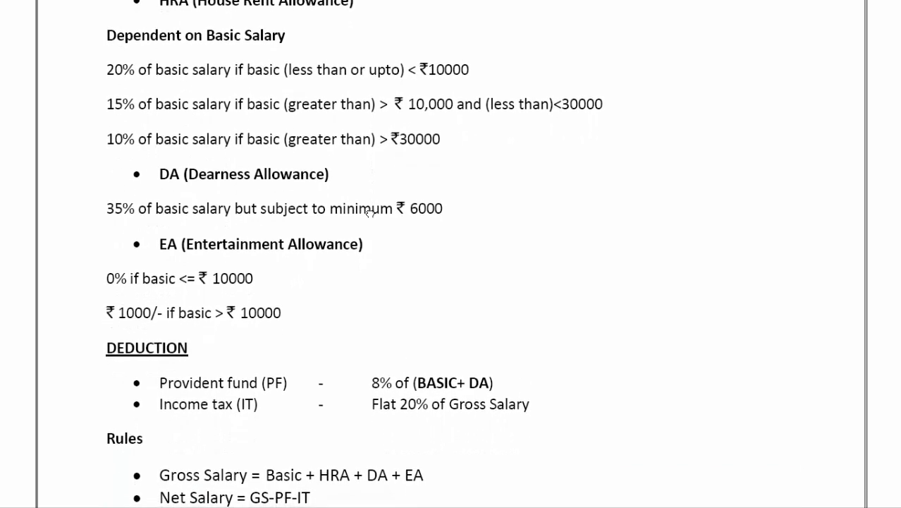
scroll(375, 175, down, 2)
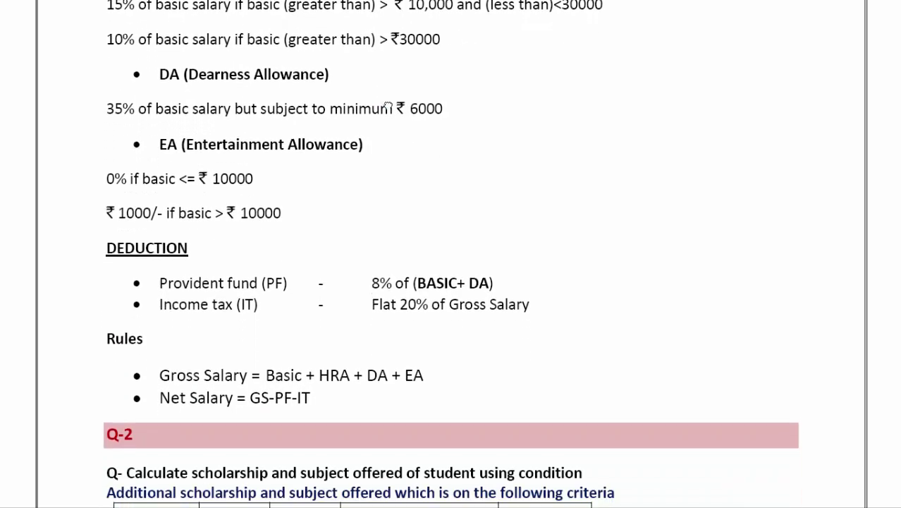
scroll(428, 233, down, 3)
scroll(430, 188, down, 1)
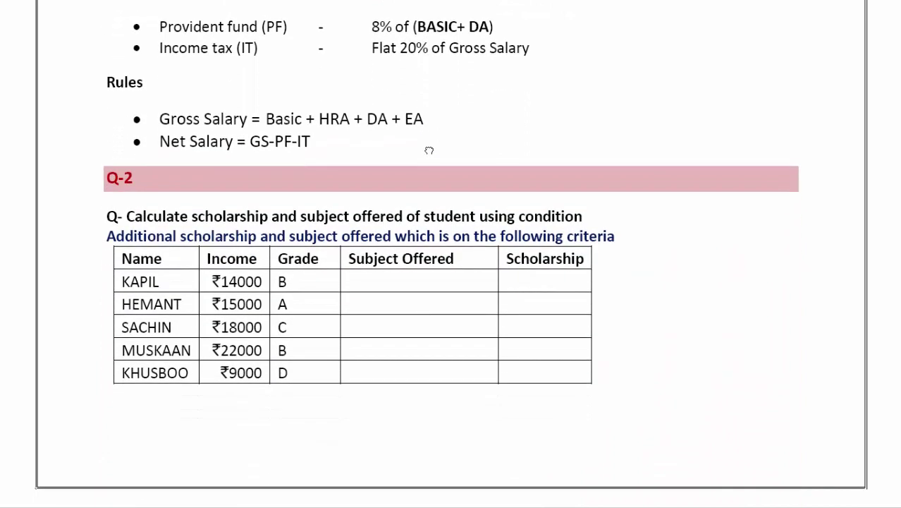
scroll(420, 154, down, 1)
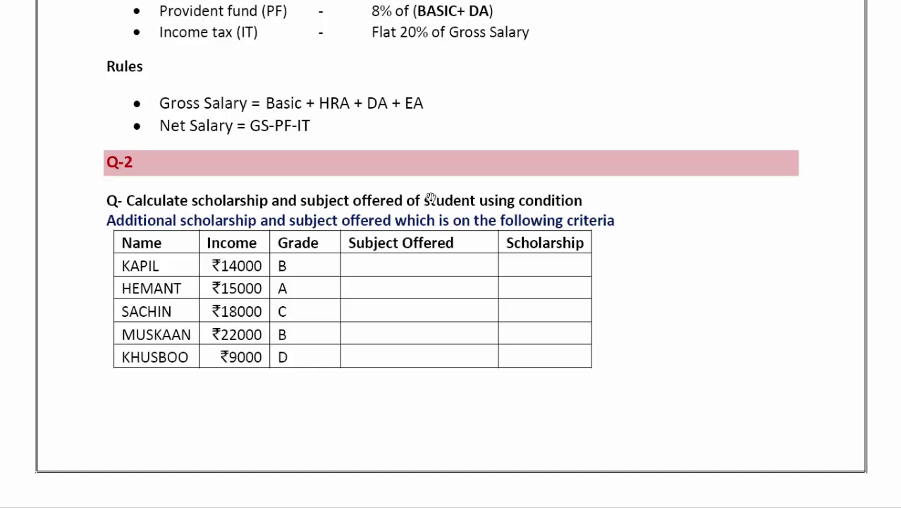
scroll(419, 208, down, 5)
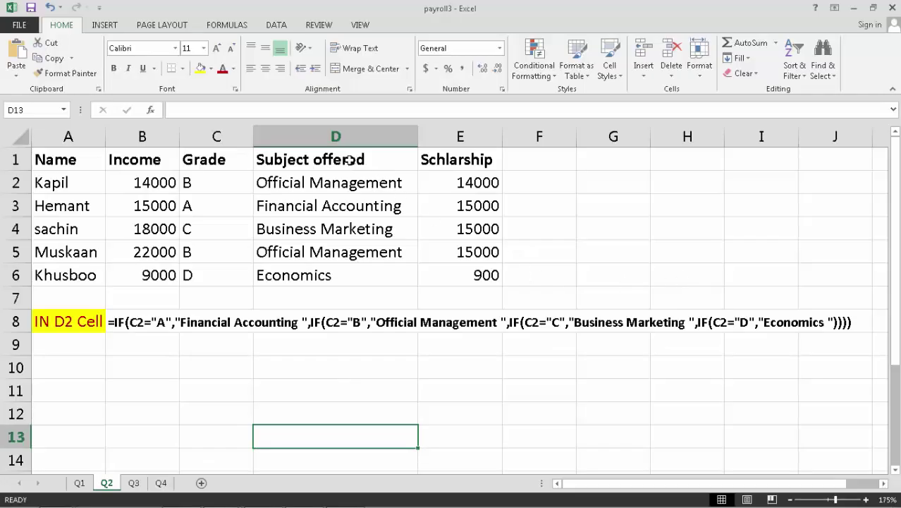
Inspect the subject IF formulas in D2, D3 and D4 on the Q2 sheet.
click(350, 160)
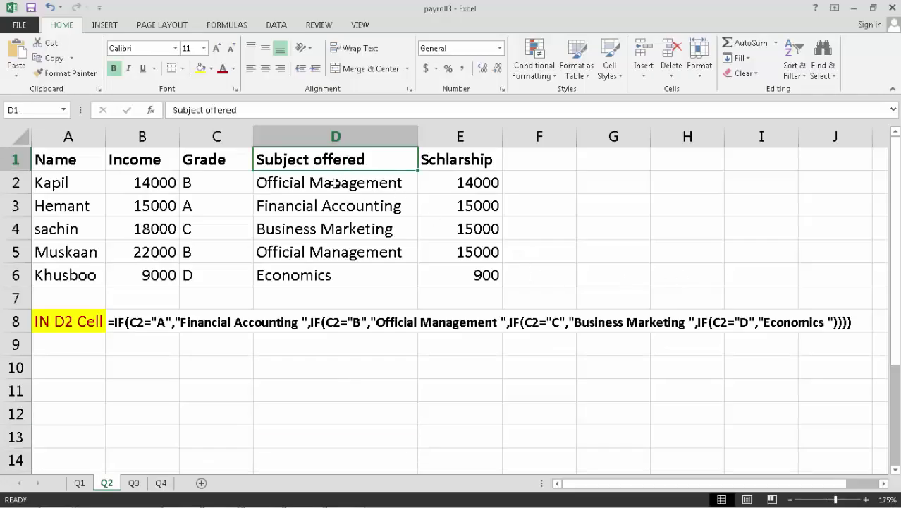
click(335, 183)
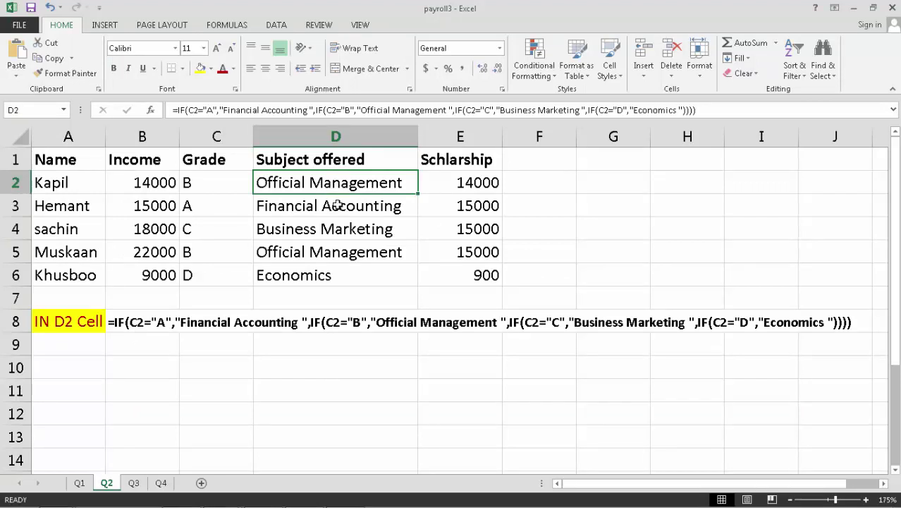
click(337, 205)
click(322, 229)
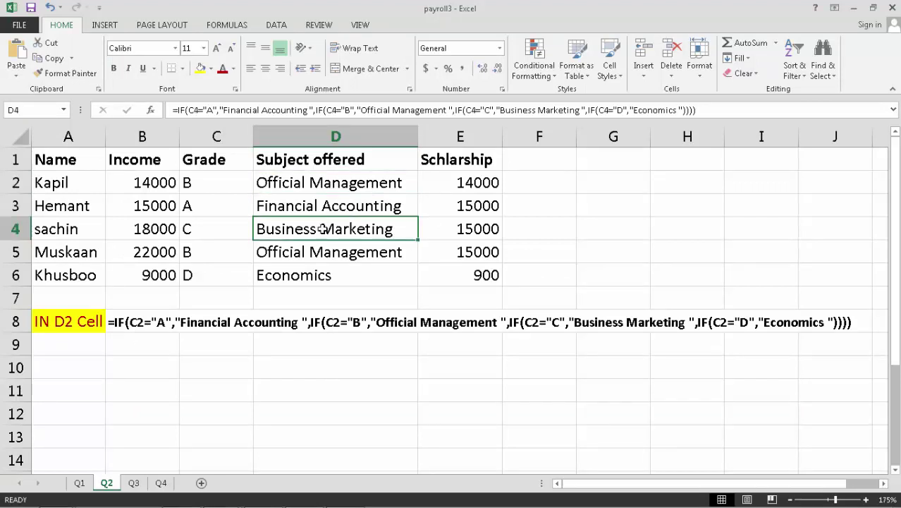
click(149, 345)
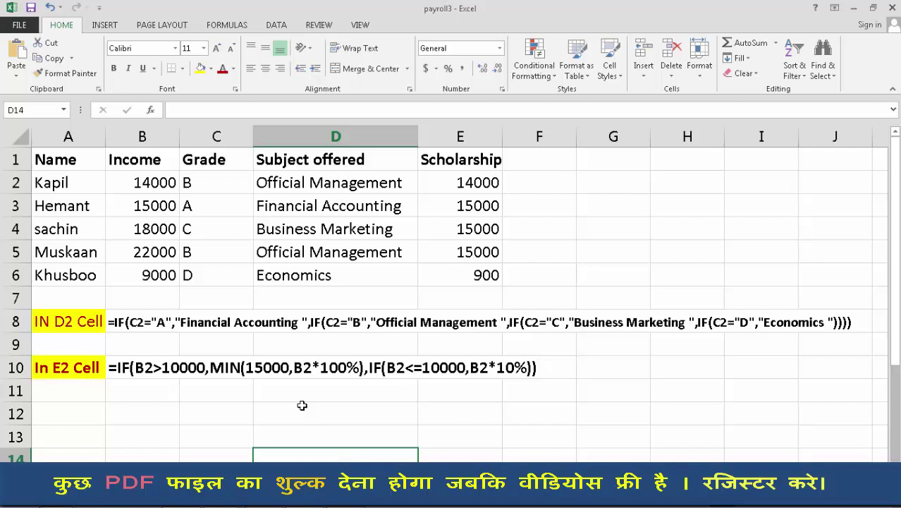
Review the row 10 scholarship note, then check E2:E6 down to E6's IF formula giving 900.
click(265, 365)
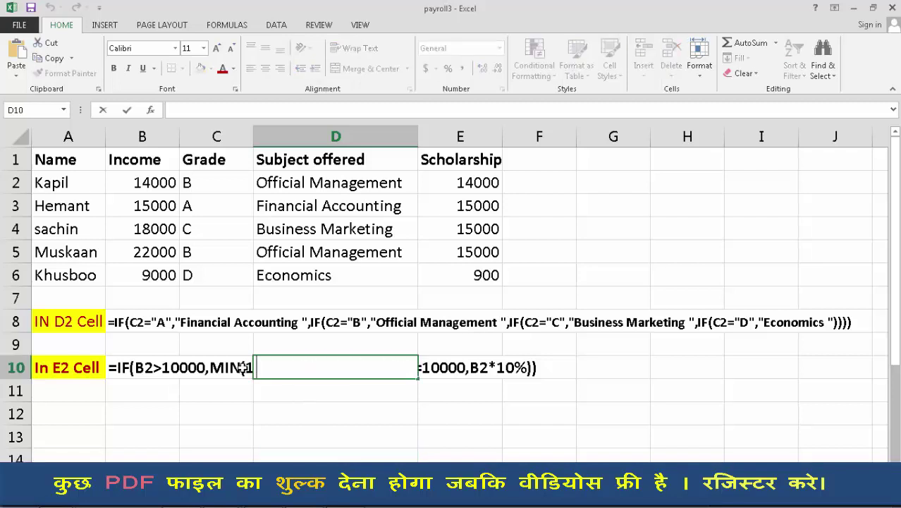
click(228, 370)
click(134, 364)
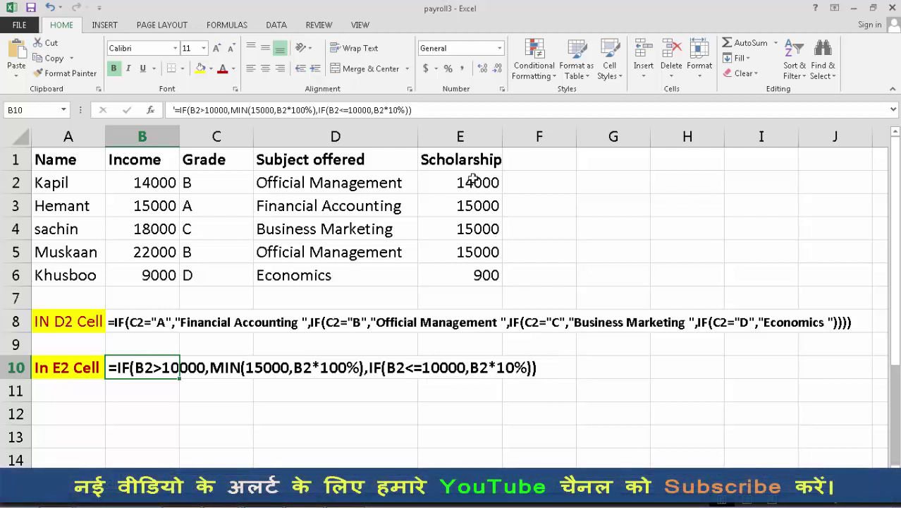
drag(471, 180, 471, 276)
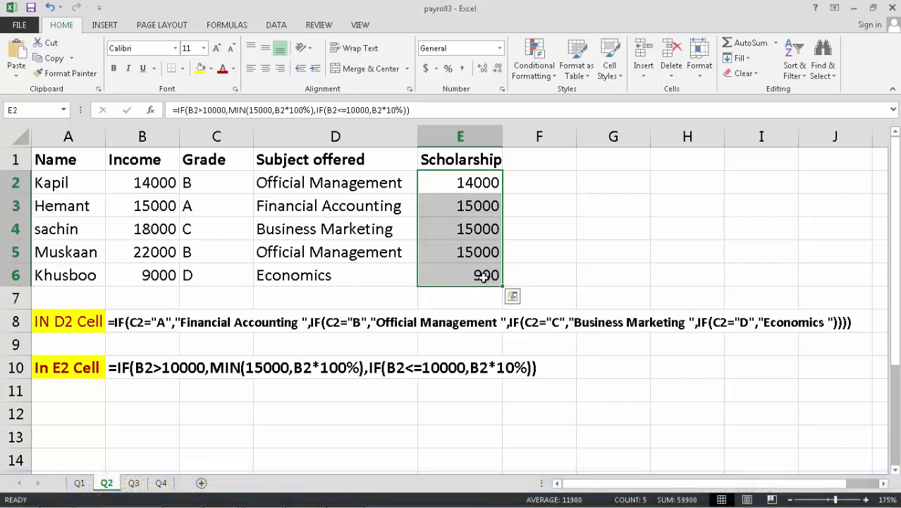
click(483, 277)
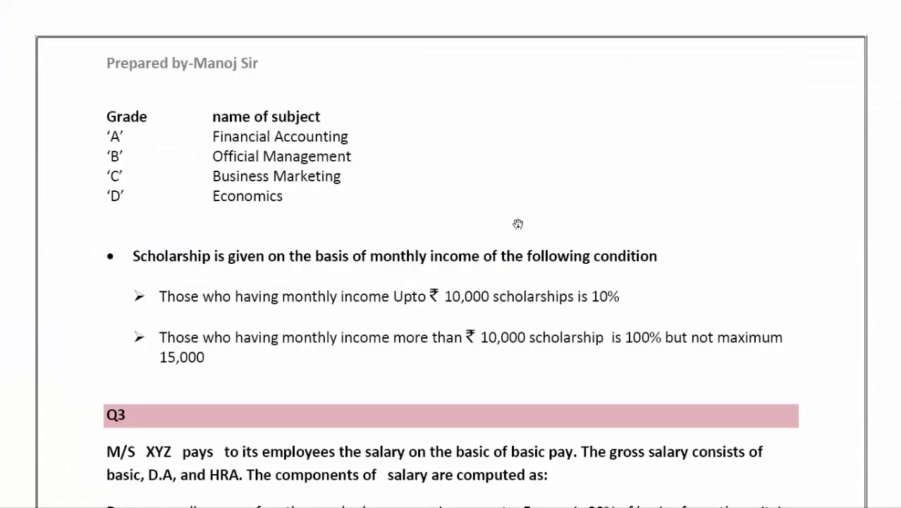
Scroll the question document to Q3's deduction rules, including the 2% surcharge when income tax exceeds ₹12000.
scroll(517, 223, up, 5)
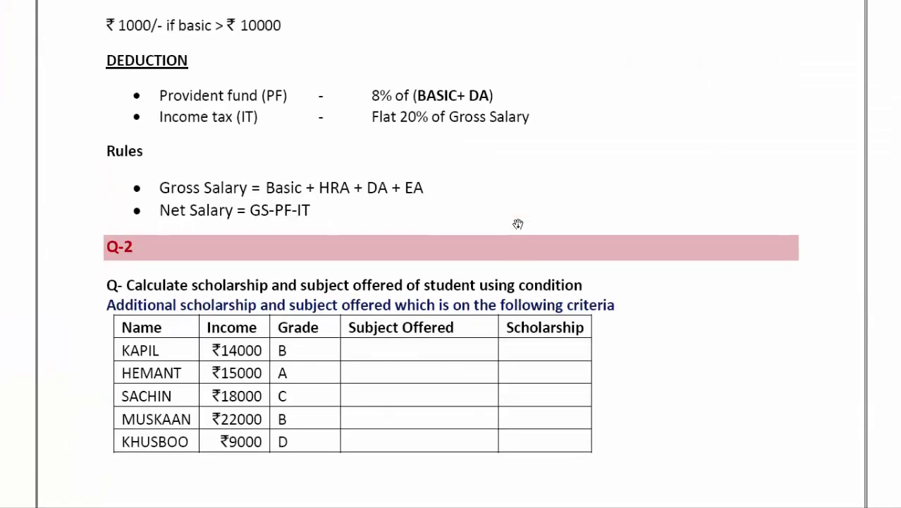
scroll(517, 223, down, 2)
scroll(517, 223, down, 10)
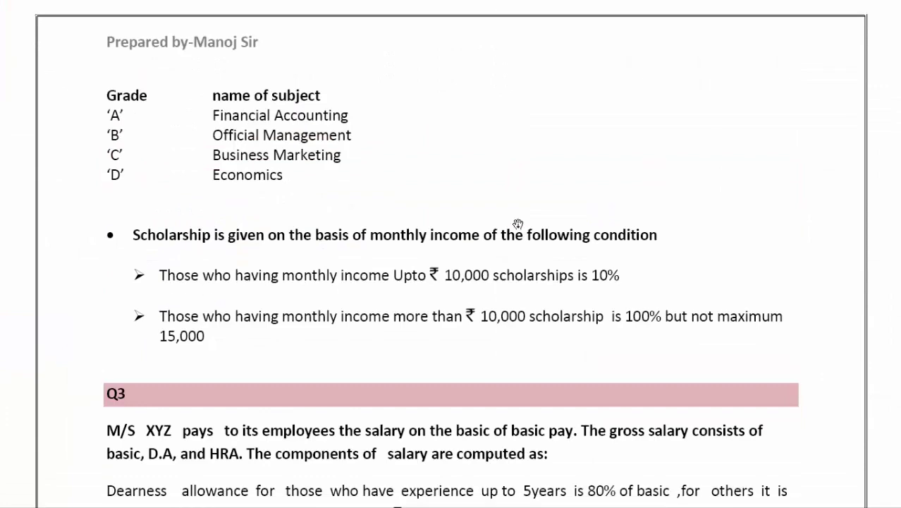
scroll(517, 224, up, 5)
scroll(517, 224, down, 5)
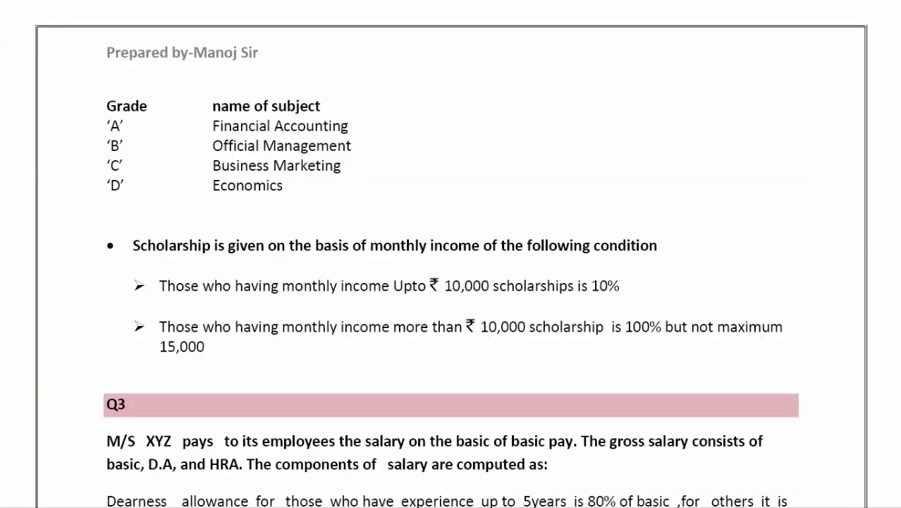
scroll(514, 212, up, 1)
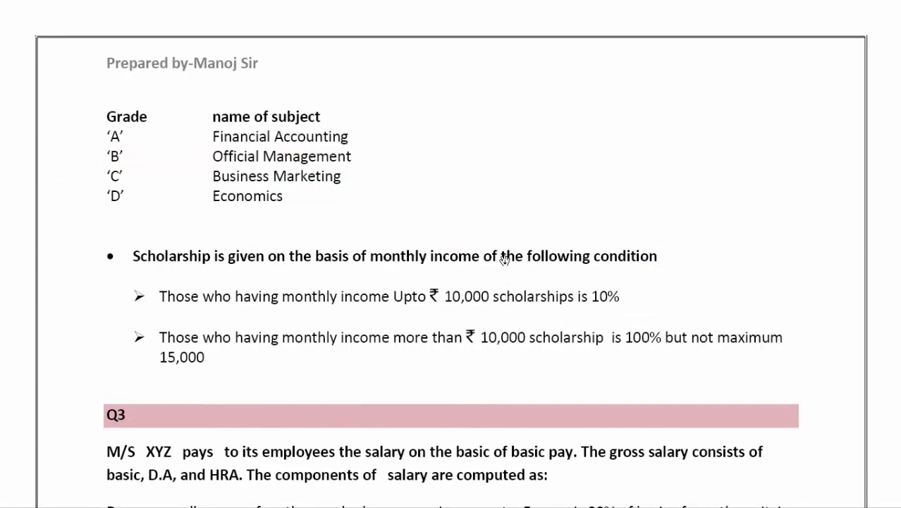
scroll(505, 259, down, 1)
scroll(505, 260, down, 1)
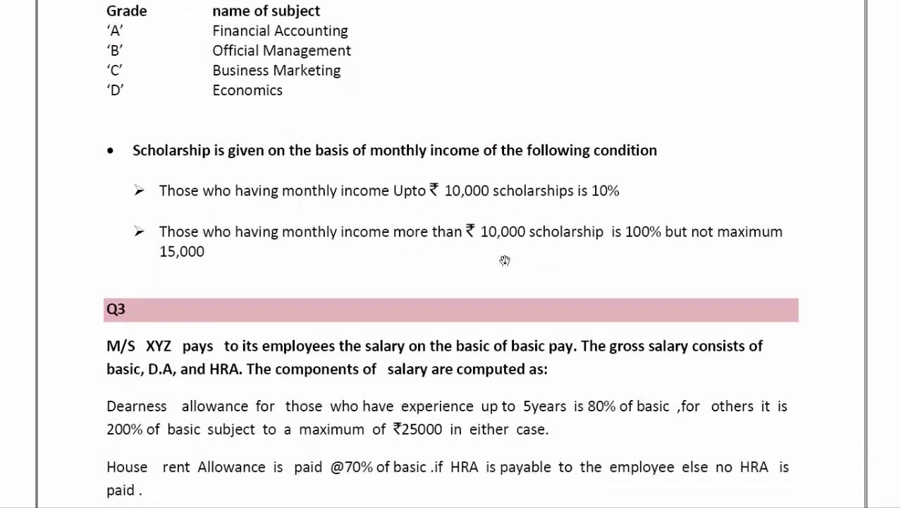
scroll(504, 259, down, 1)
scroll(505, 259, down, 1)
scroll(505, 259, down, 1)
scroll(505, 259, down, 1)
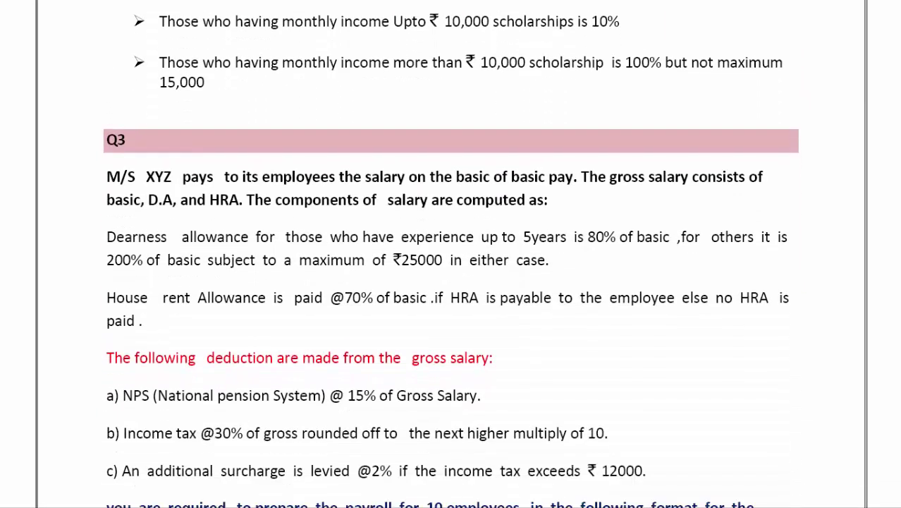
scroll(504, 260, down, 1)
scroll(451, 282, down, 1)
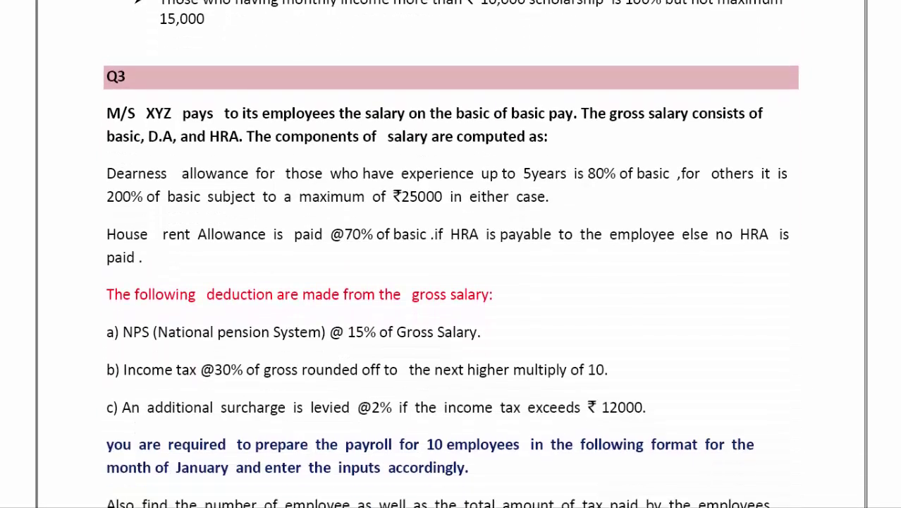
scroll(437, 250, up, 1)
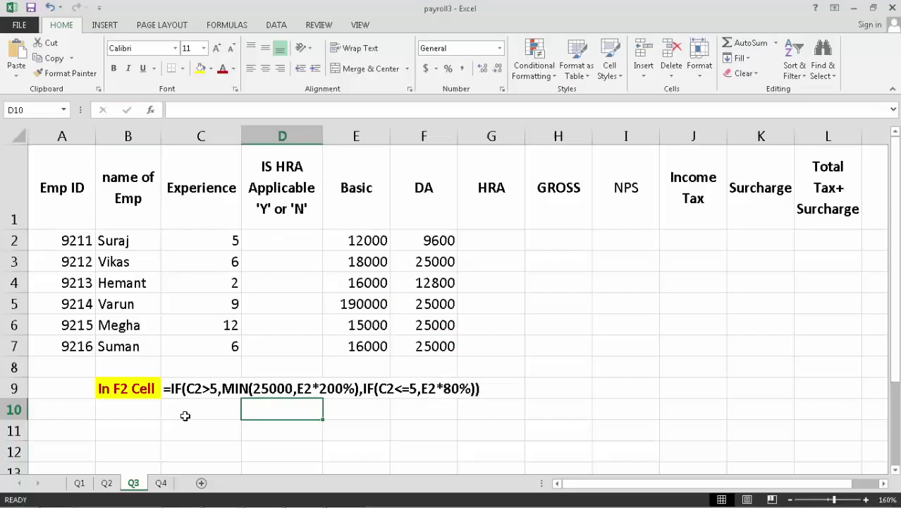
click(423, 241)
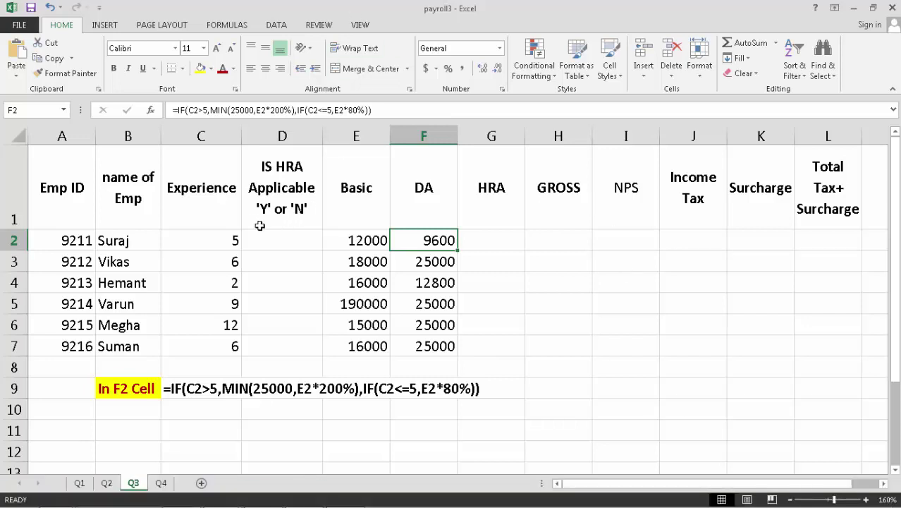
click(223, 235)
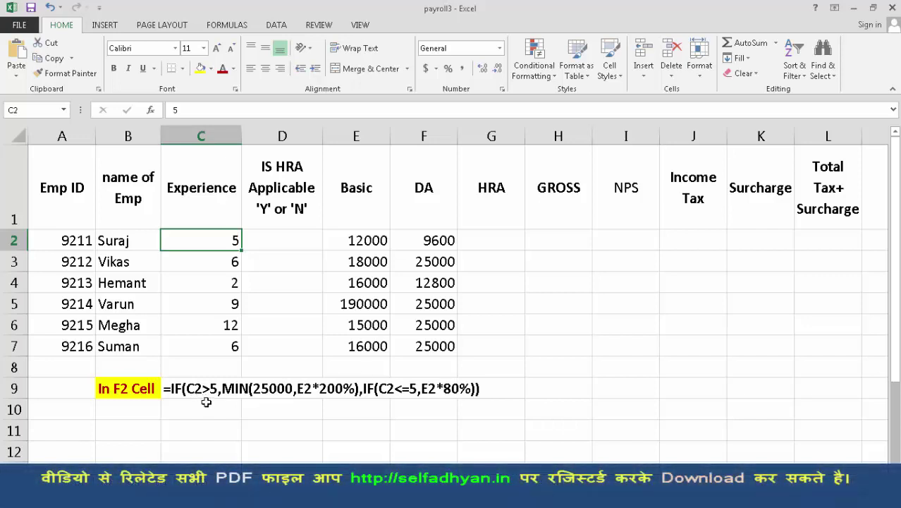
click(206, 402)
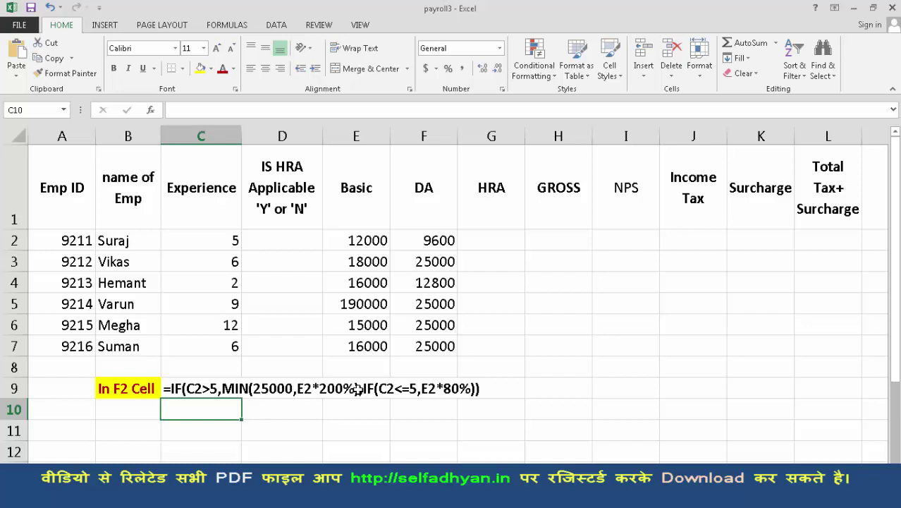
click(442, 243)
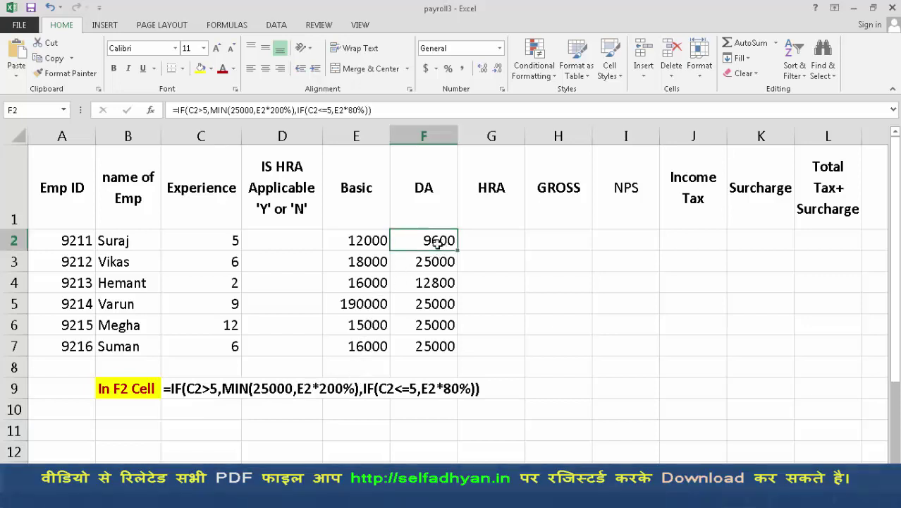
click(217, 243)
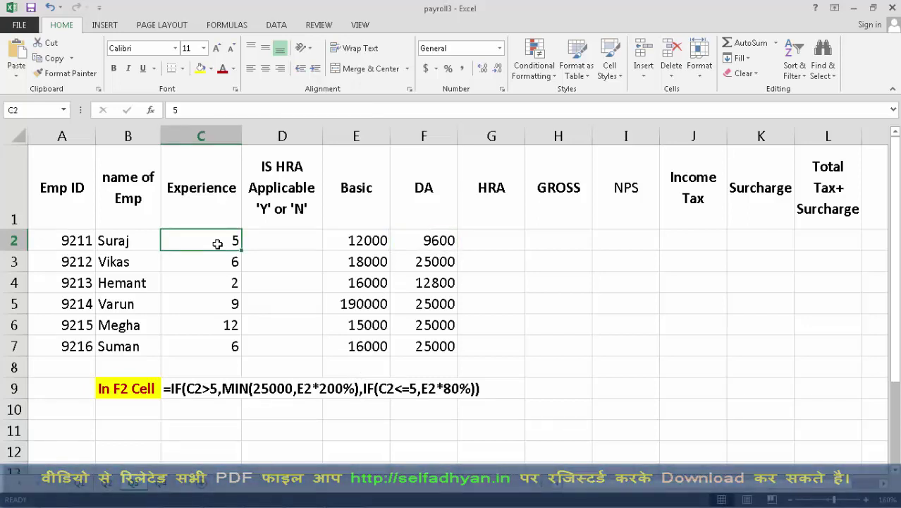
click(373, 241)
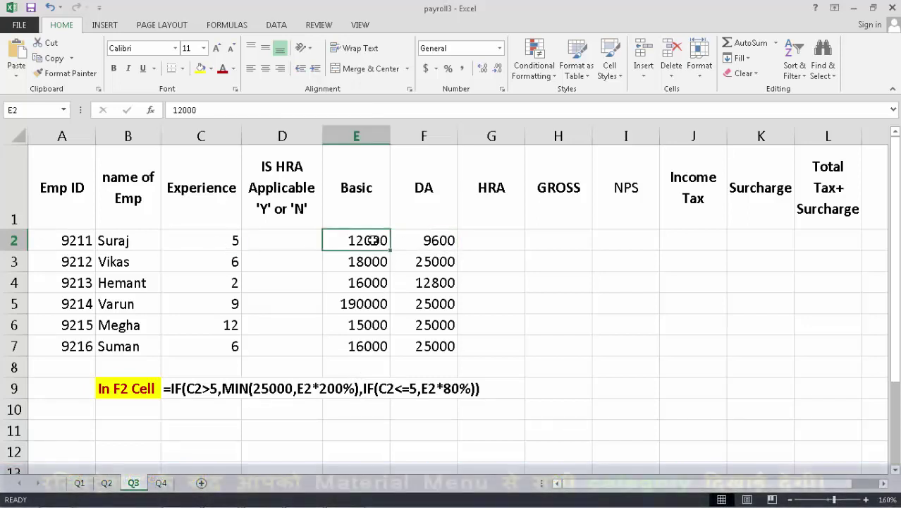
click(451, 243)
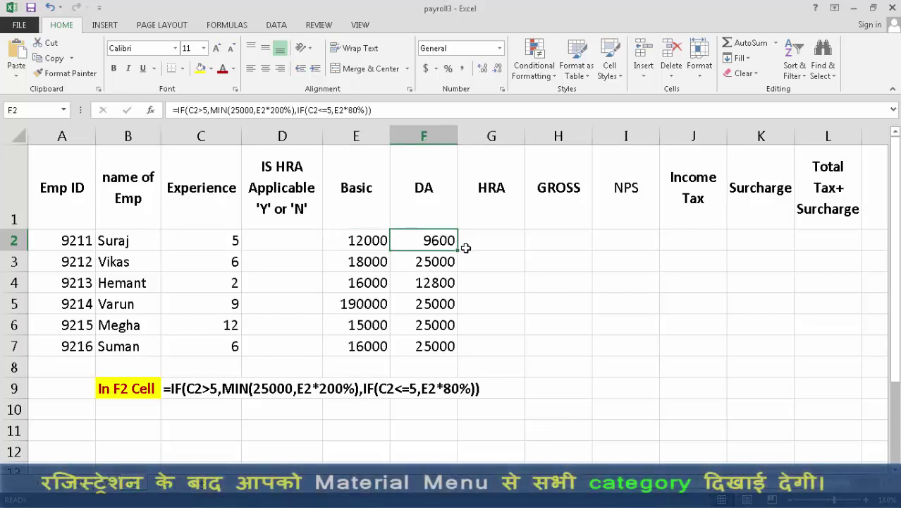
click(434, 264)
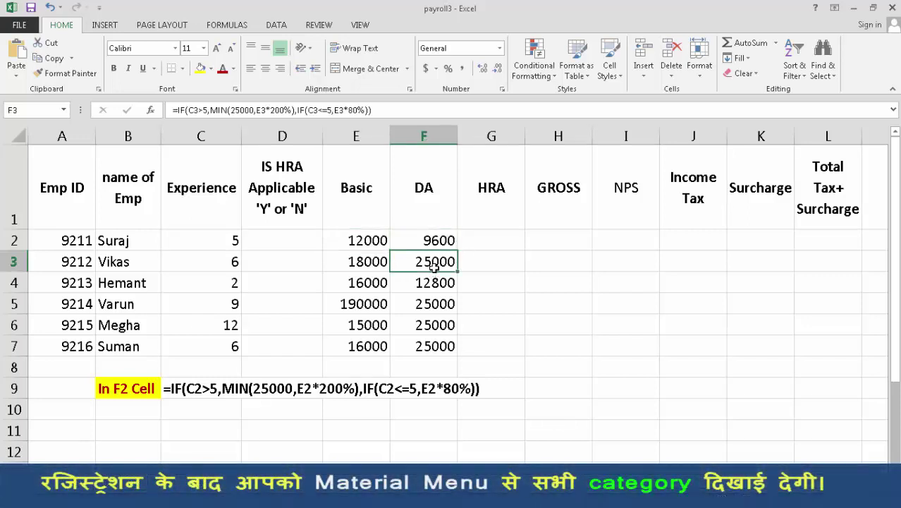
click(438, 304)
click(439, 324)
click(439, 345)
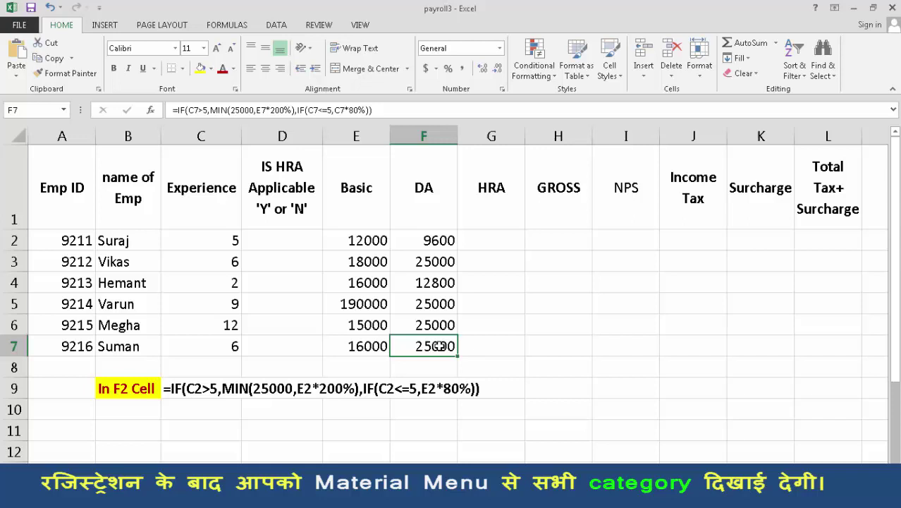
click(423, 263)
click(386, 261)
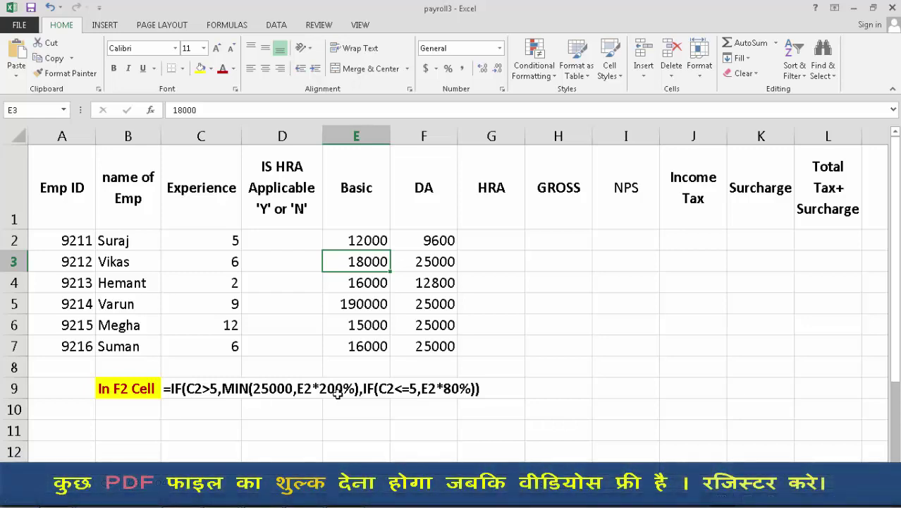
key(alt+Tab)
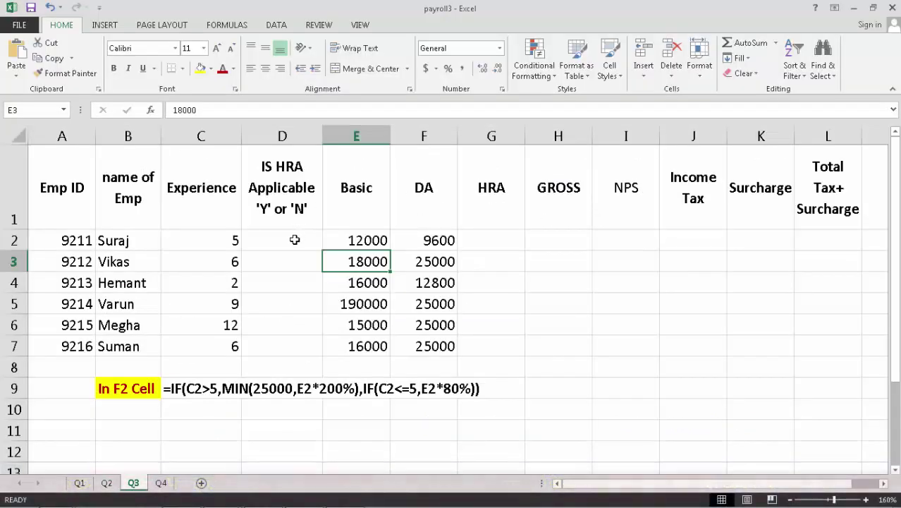
click(297, 238)
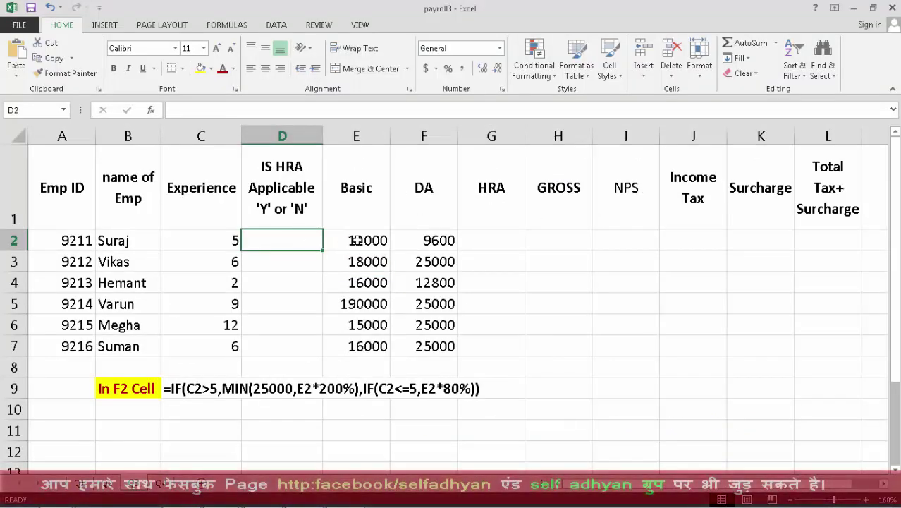
text(y)
key(Return)
key(Up)
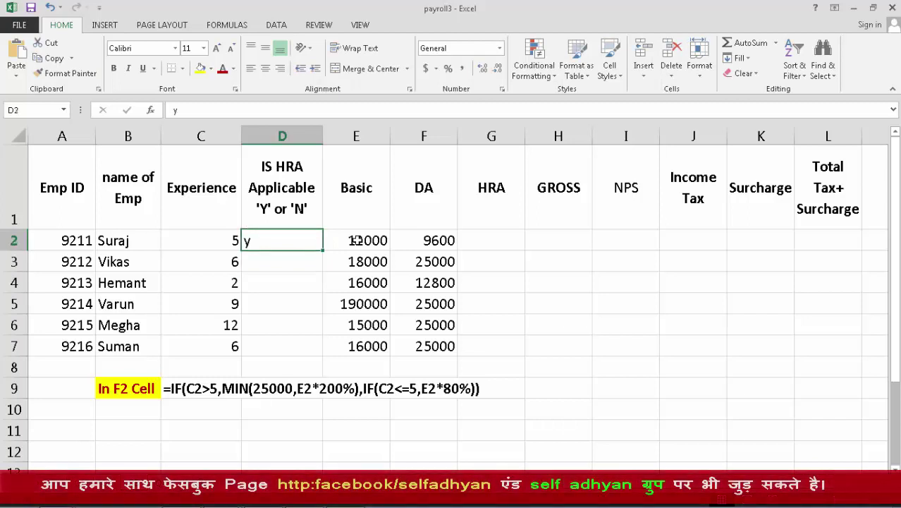
text(Y)
key(Return)
text(Y)
key(Return)
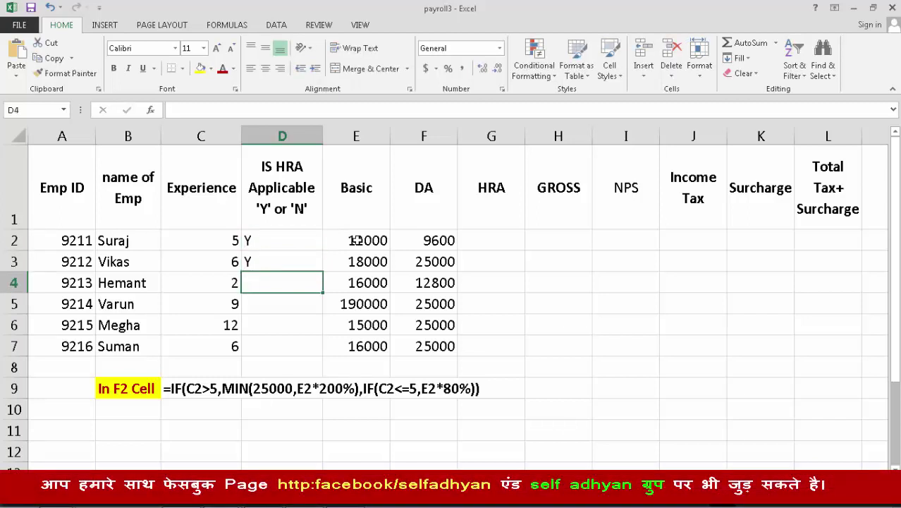
text(N)
key(Return)
text(N)
key(Return)
text(N)
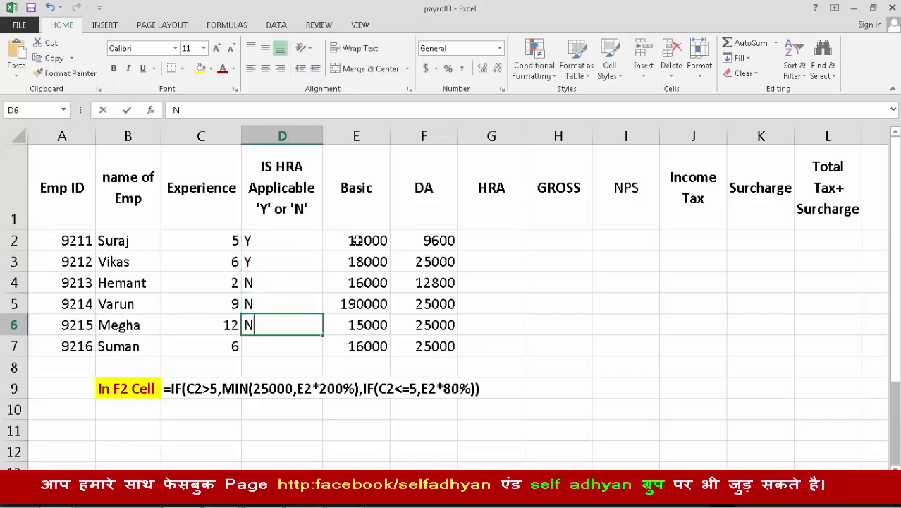
key(Return)
text(Y)
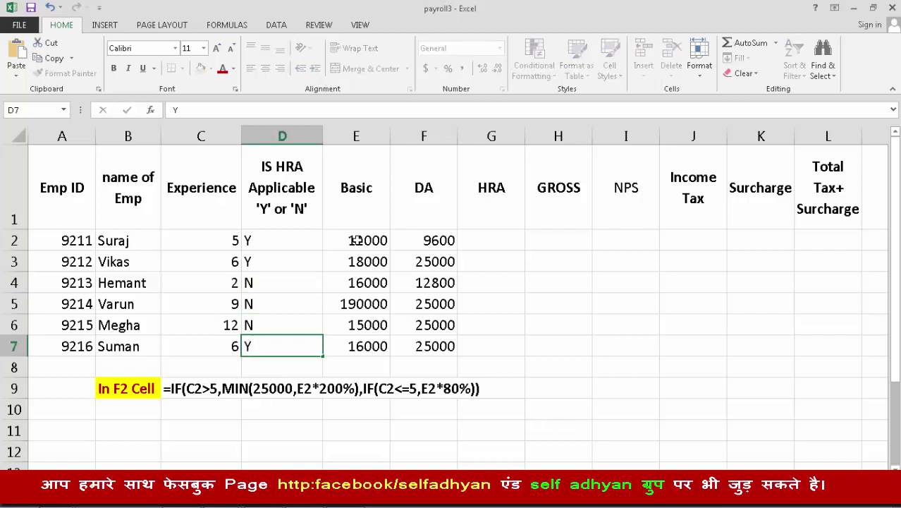
key(Return)
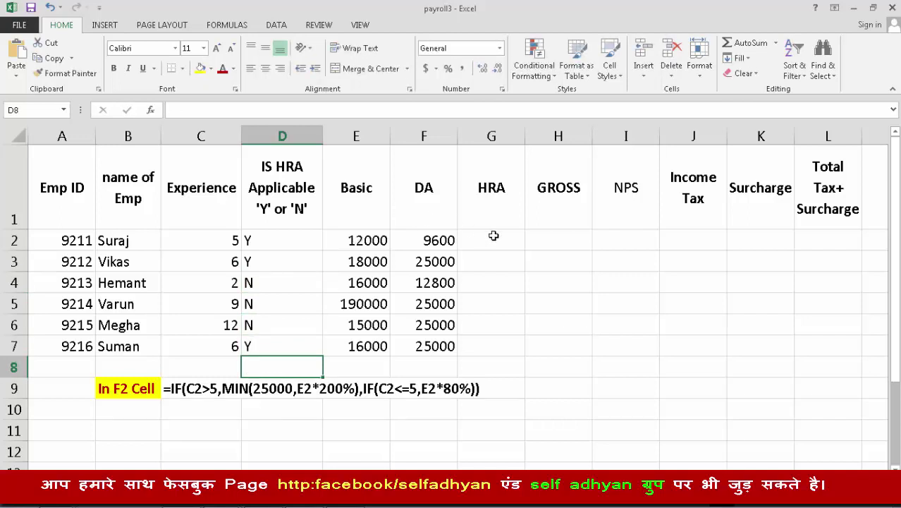
click(493, 236)
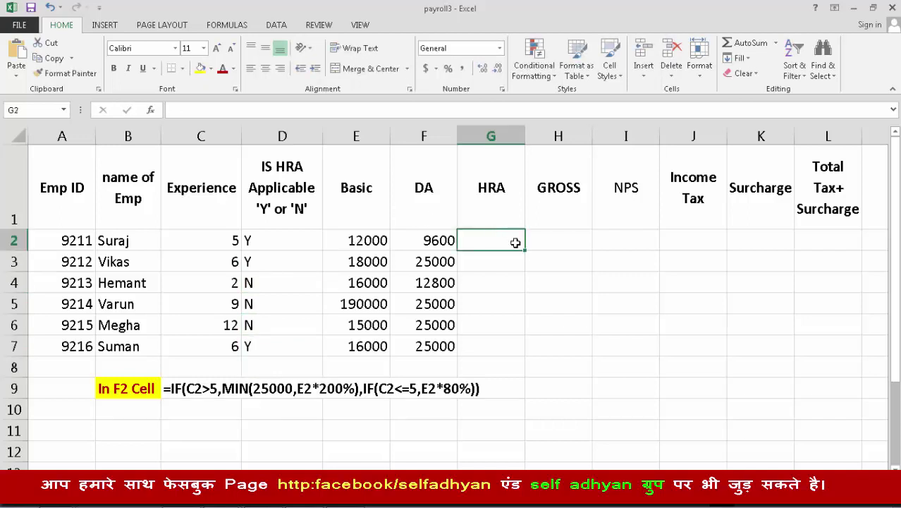
click(515, 182)
click(519, 240)
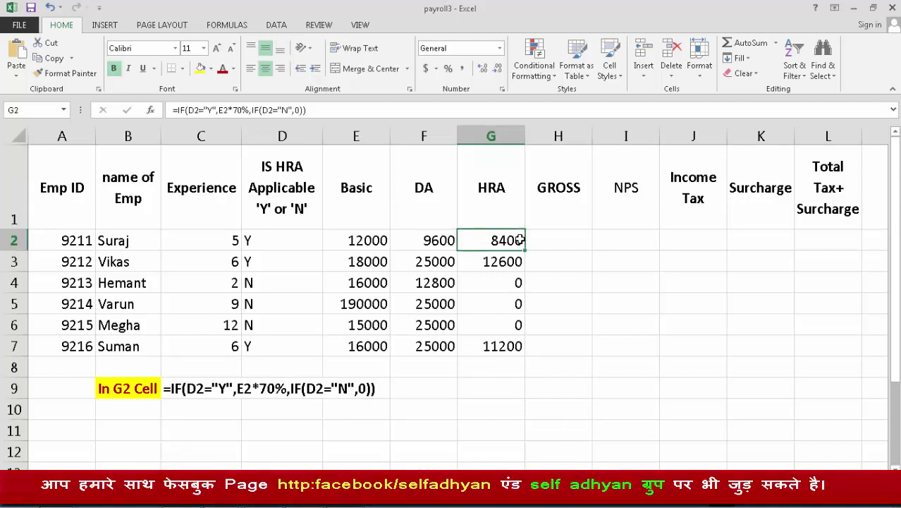
click(204, 411)
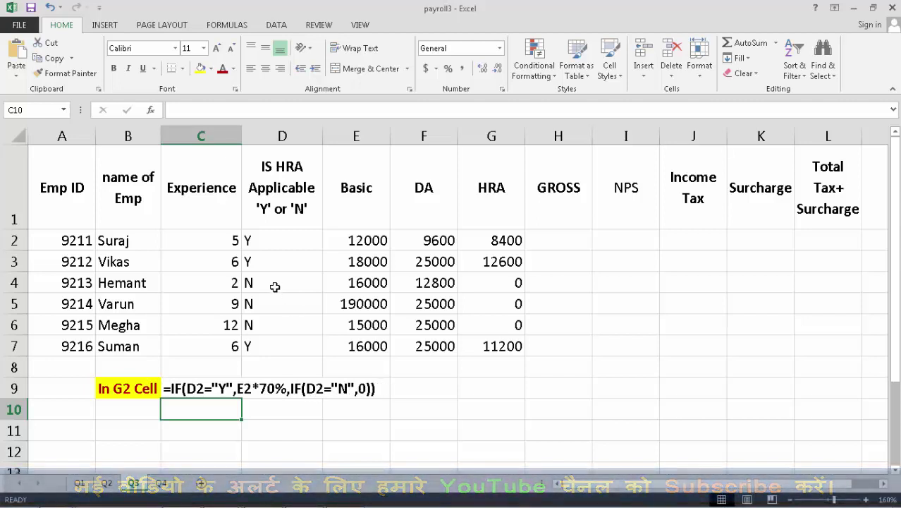
drag(275, 287, 270, 325)
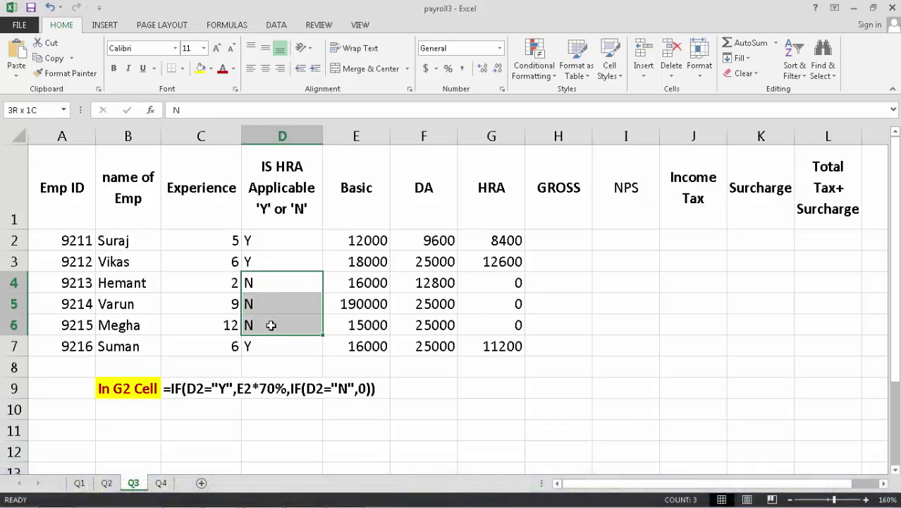
click(517, 282)
drag(511, 304, 507, 325)
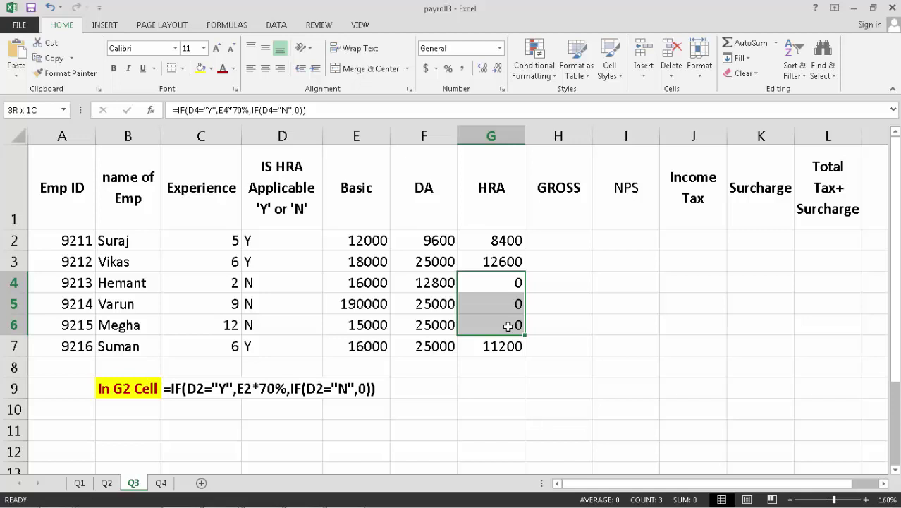
drag(507, 326, 508, 325)
click(493, 242)
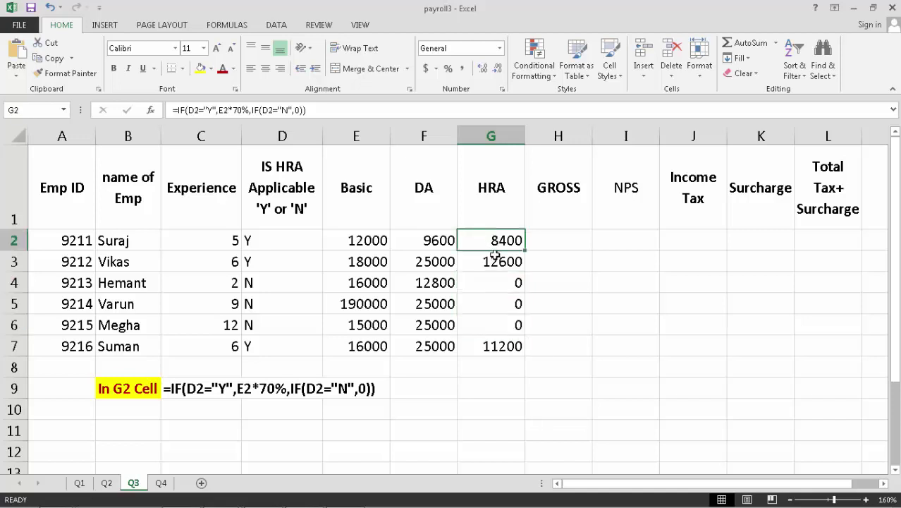
click(494, 261)
click(502, 347)
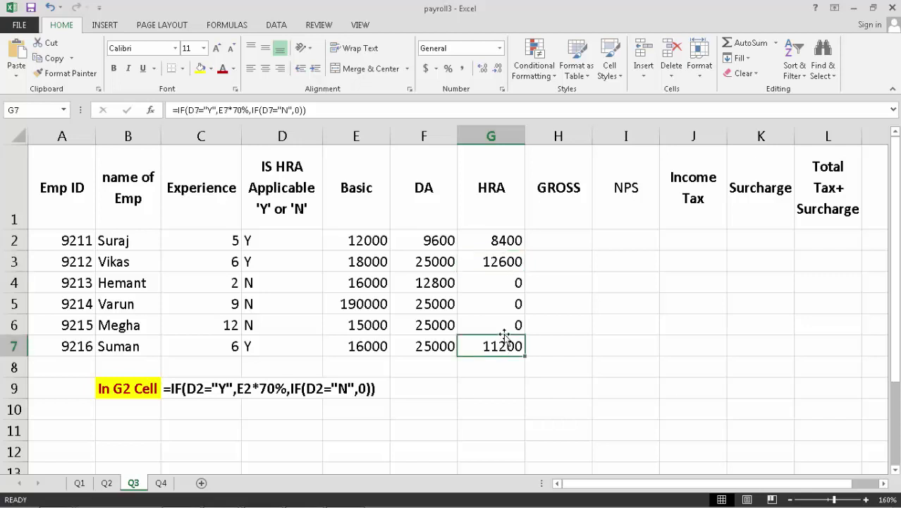
click(560, 238)
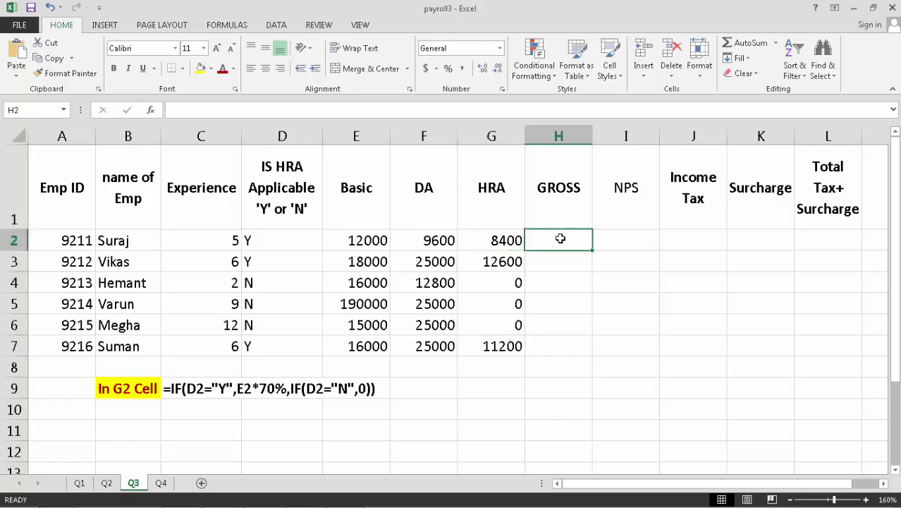
click(381, 240)
click(437, 243)
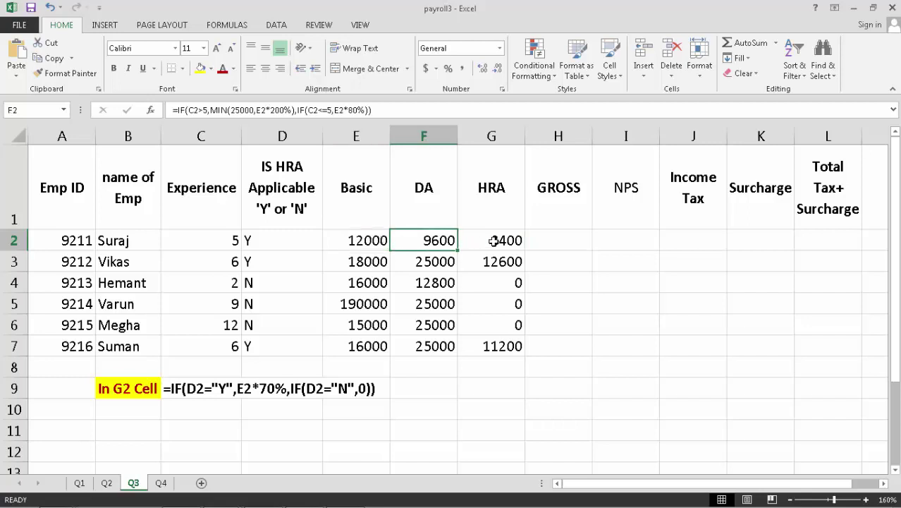
click(495, 240)
Enter =E2+F2+G2 in H2 to get the first gross salary of 30000.
click(543, 242)
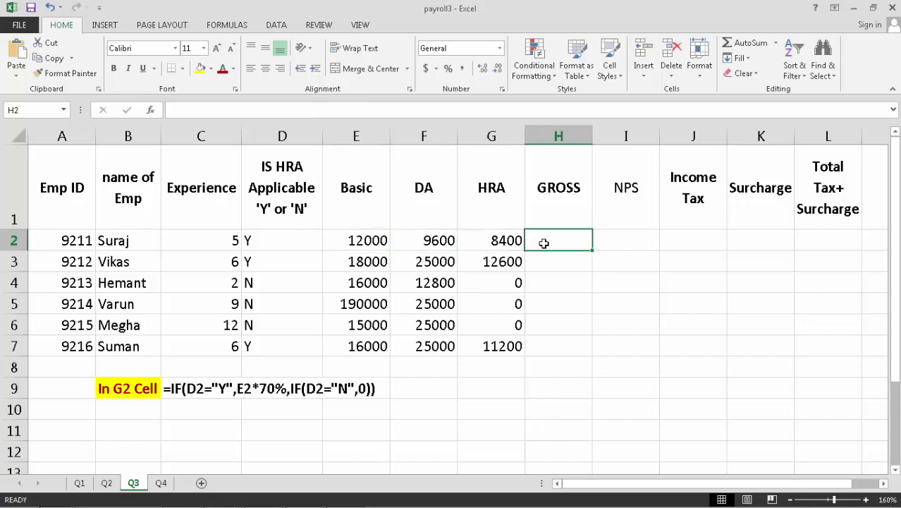
text(=)
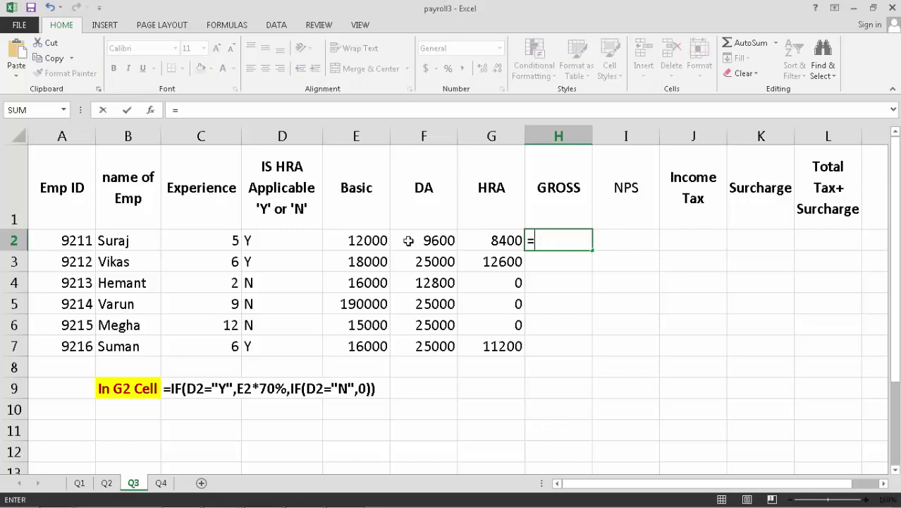
click(368, 241)
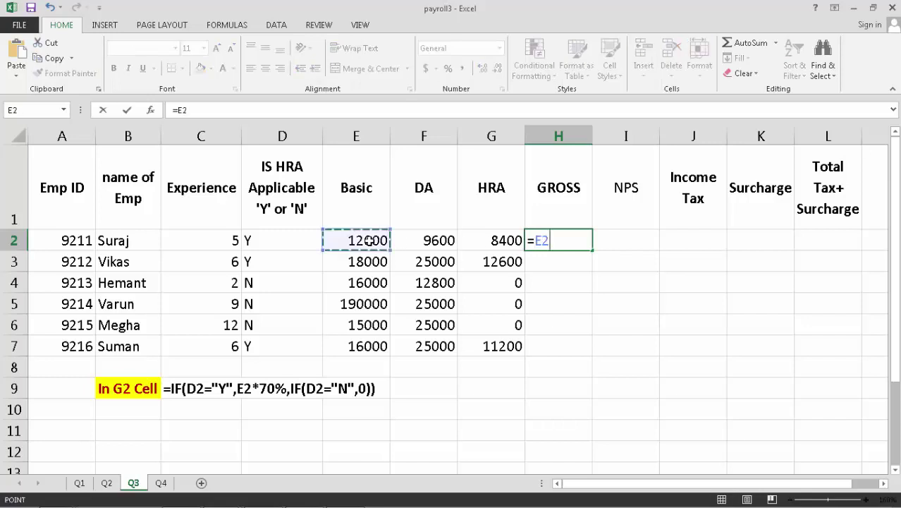
text(+)
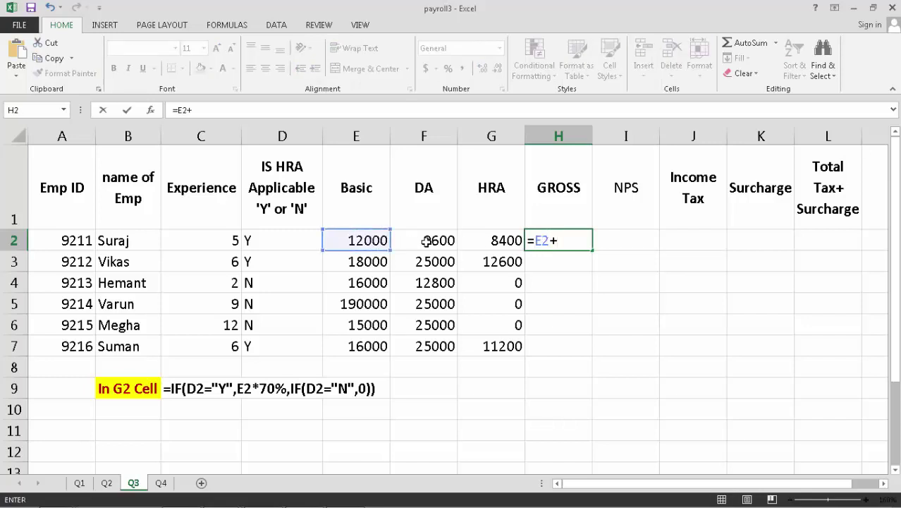
click(428, 240)
text(+)
click(484, 240)
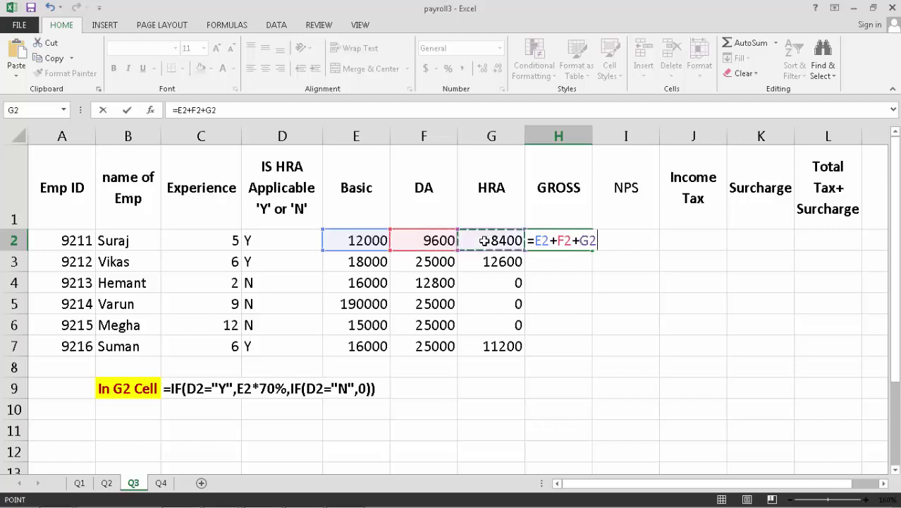
key(Return)
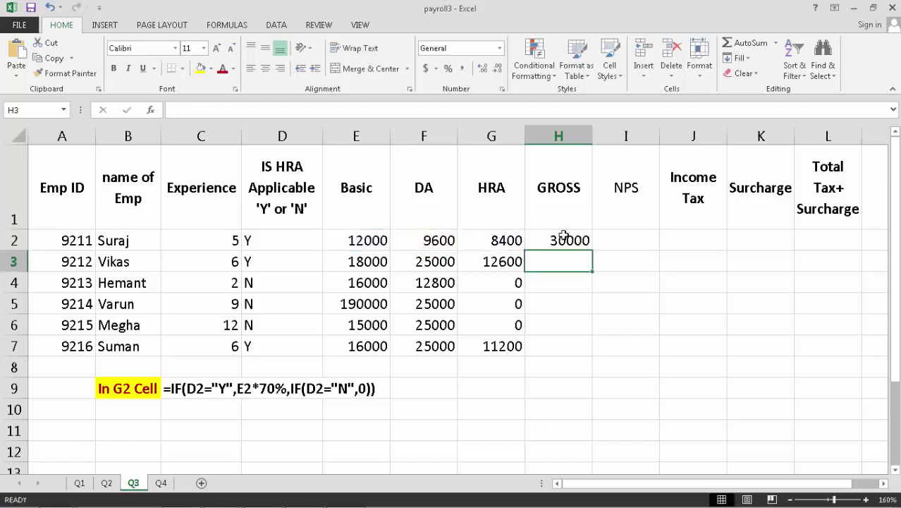
Fill the gross formula down to H7 and check each row's result.
click(565, 237)
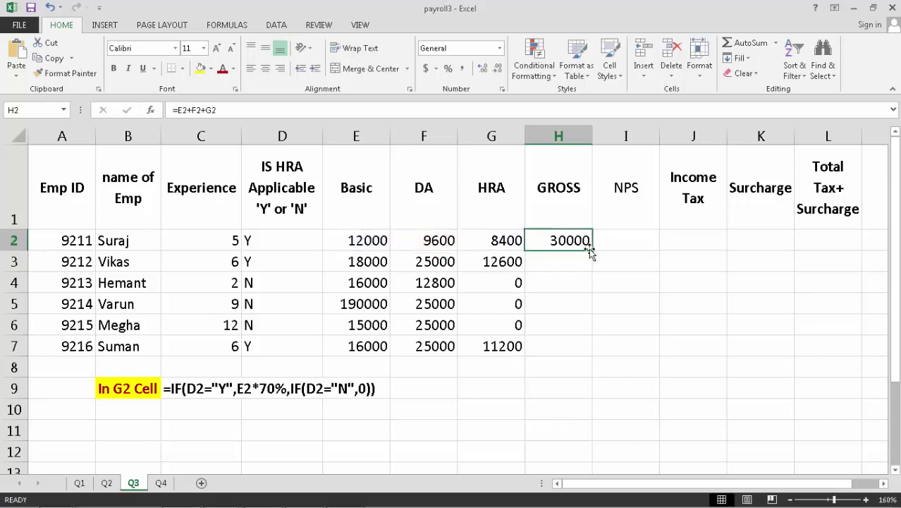
drag(591, 249, 576, 352)
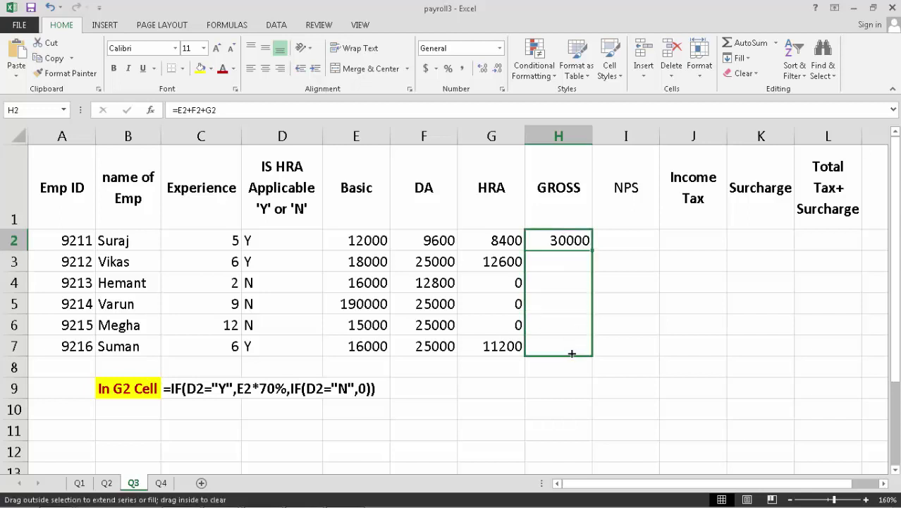
click(557, 266)
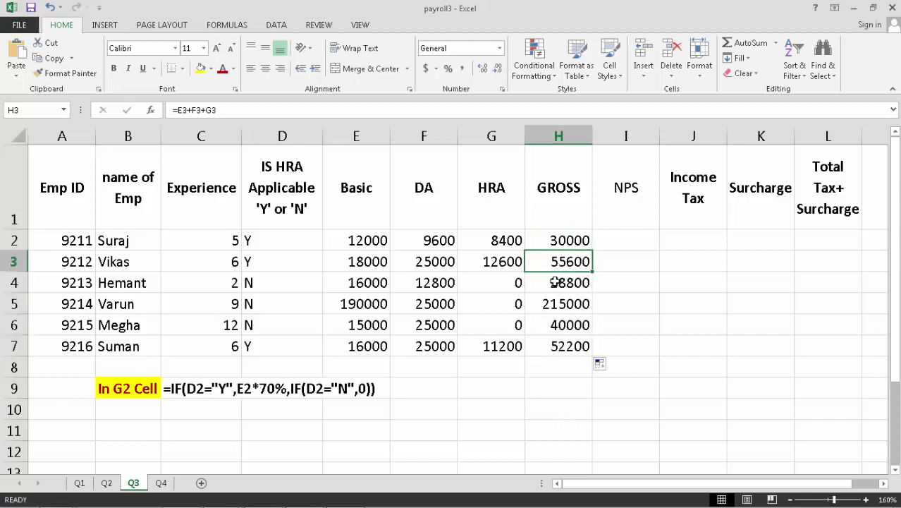
click(554, 282)
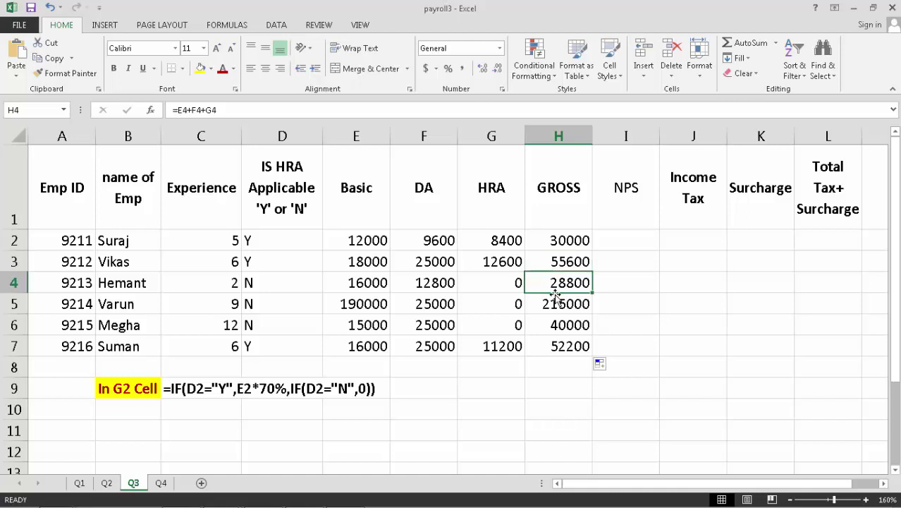
click(557, 301)
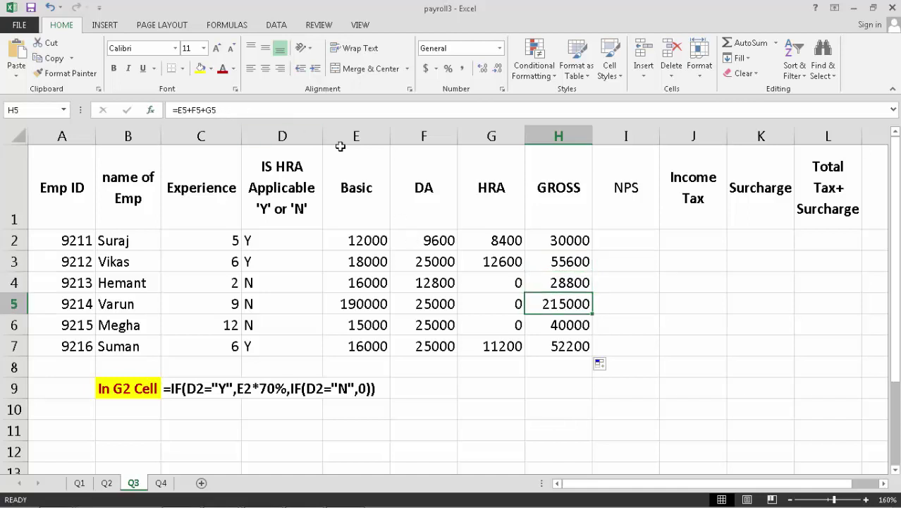
click(576, 326)
click(577, 347)
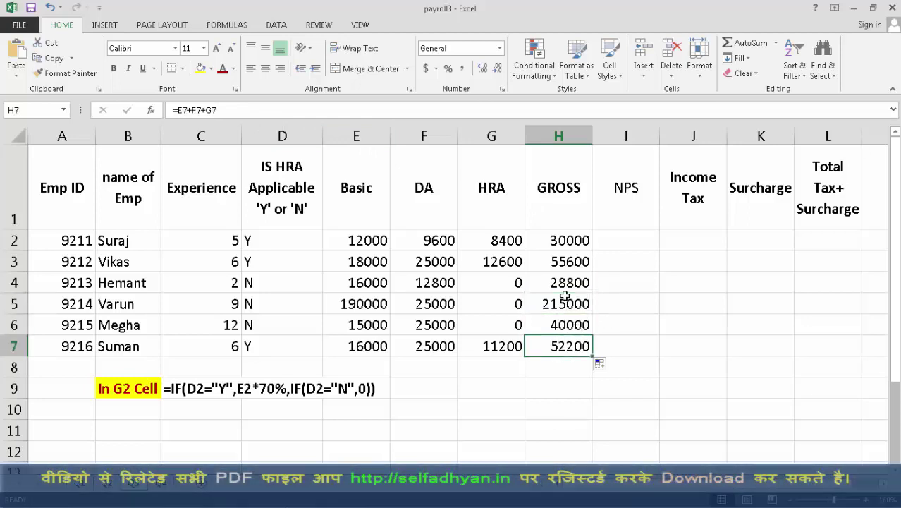
click(563, 248)
click(563, 266)
click(561, 284)
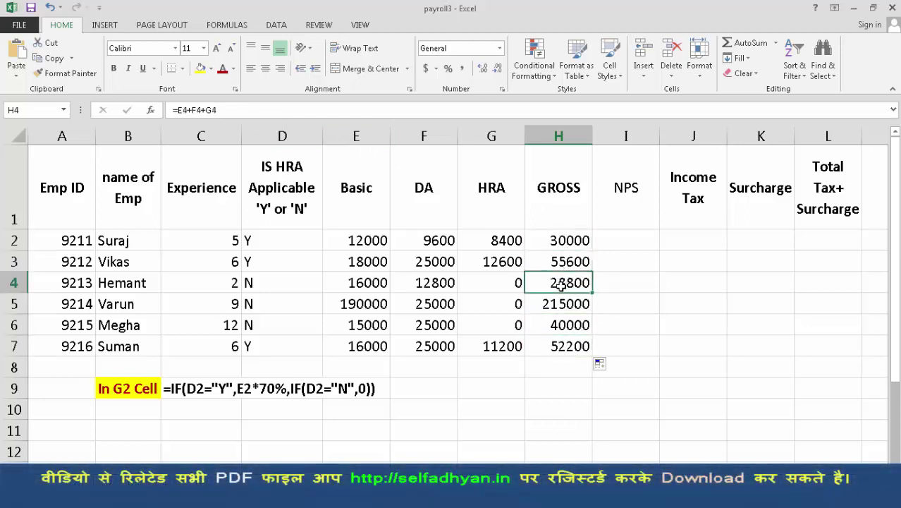
click(550, 346)
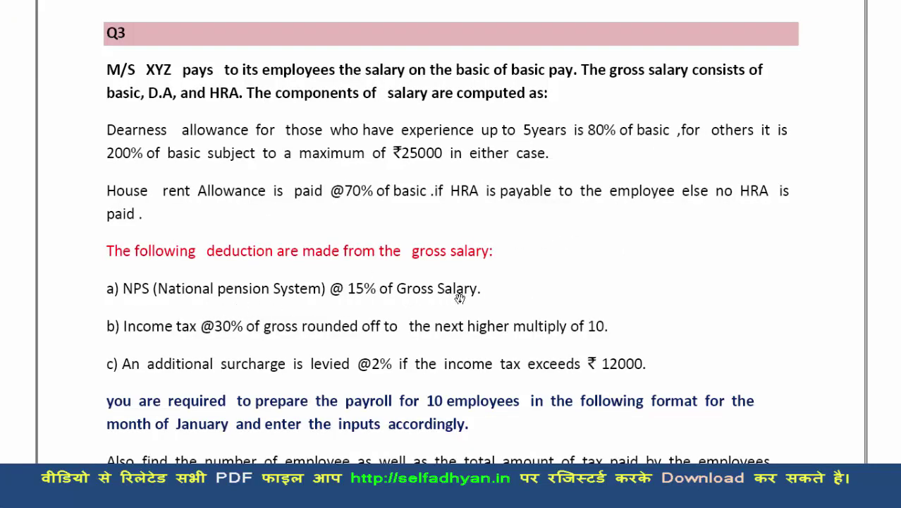
Pan the Q3 question to read the NPS, income tax and surcharge rules.
drag(475, 298, 469, 279)
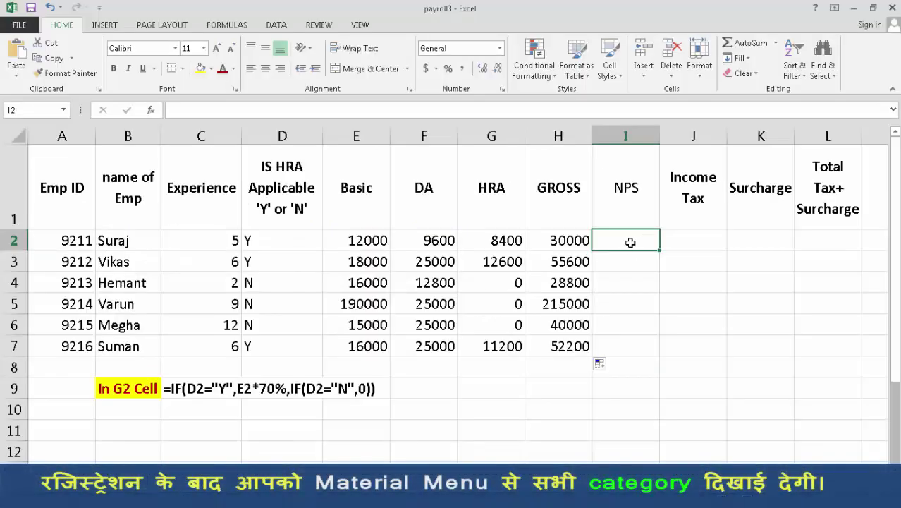
Enter =H2*15% in I2 for the first NPS value of 4500.
text(=)
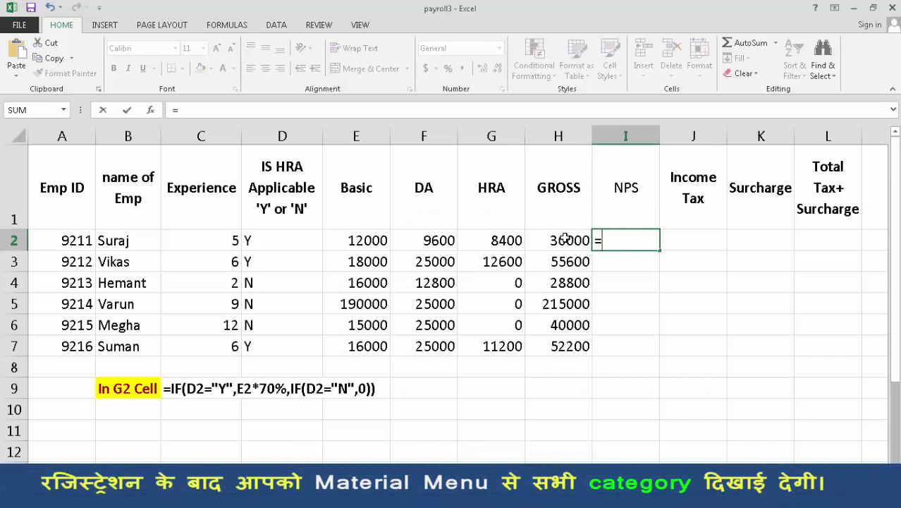
click(564, 238)
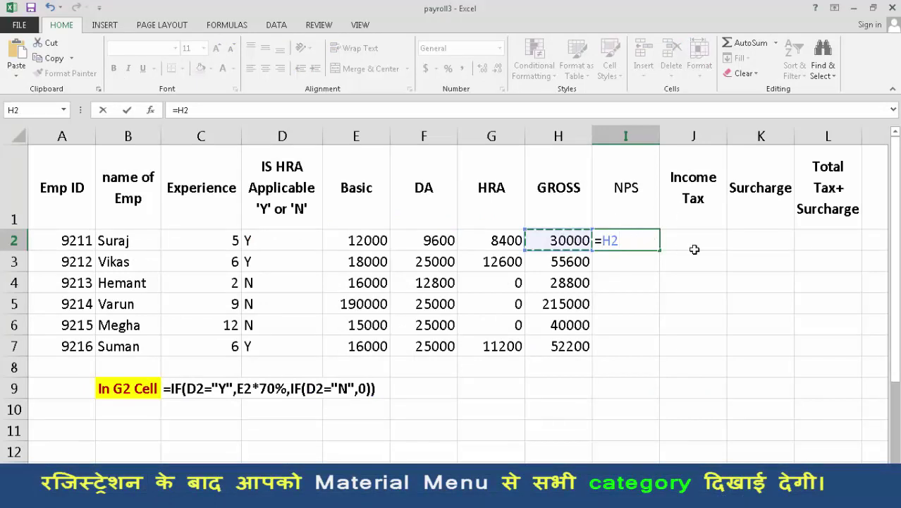
text(*15%)
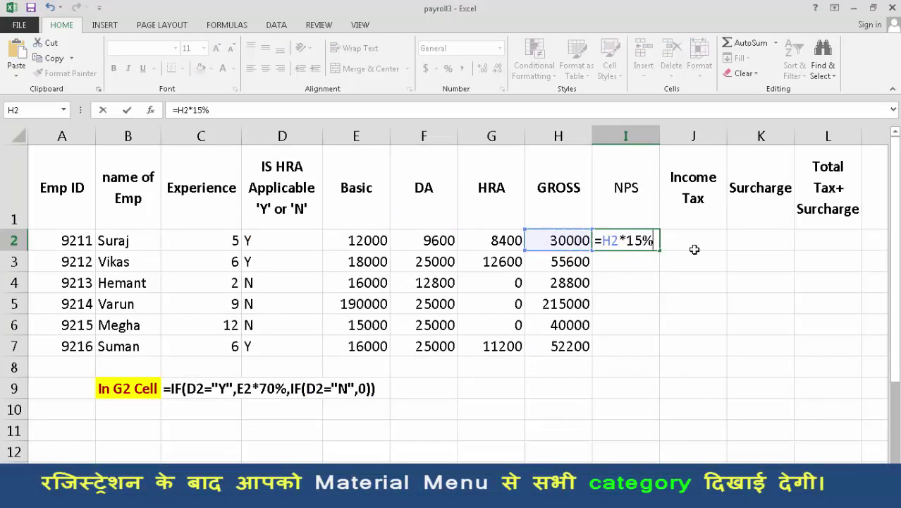
key(Return)
Fill the NPS formula down to I7 and check each copied result.
click(643, 240)
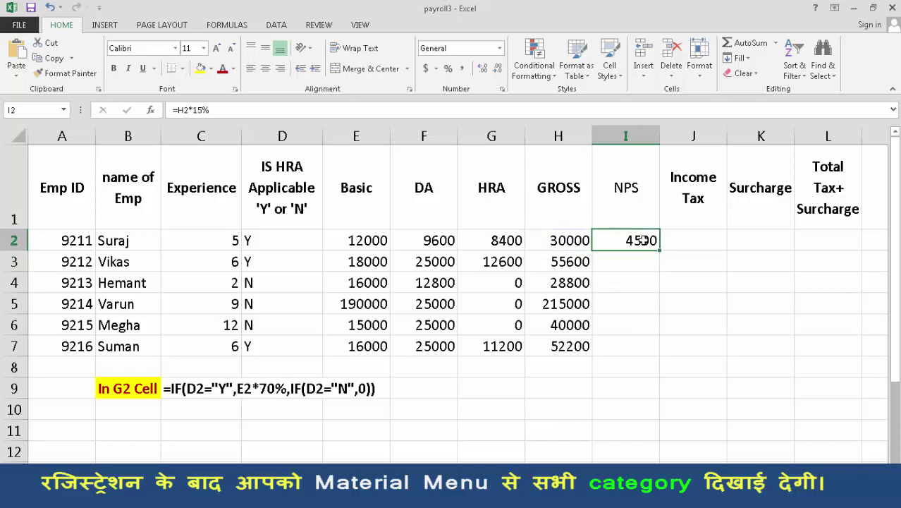
drag(660, 251, 641, 351)
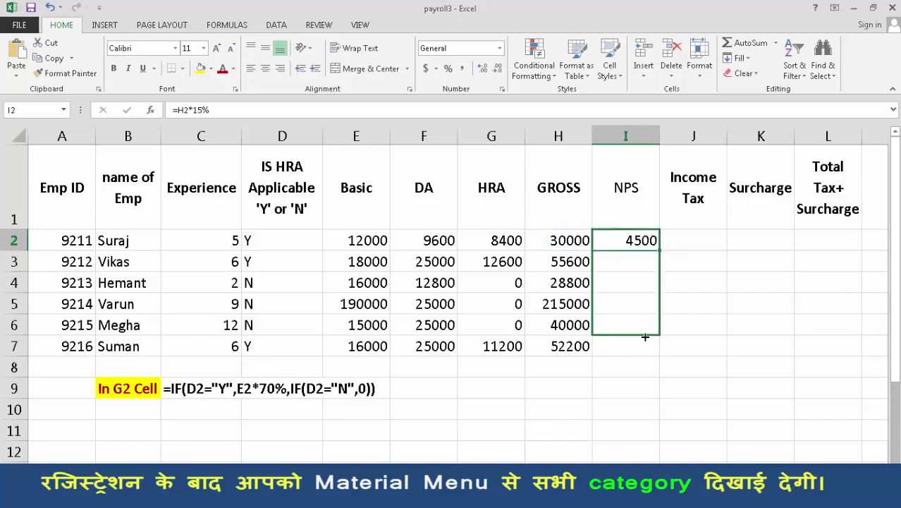
click(626, 261)
click(627, 283)
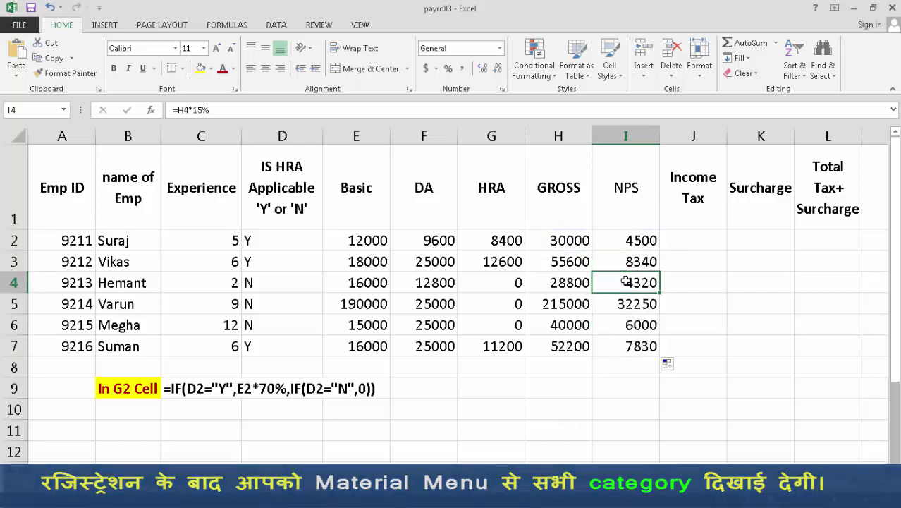
click(628, 303)
click(629, 325)
click(629, 339)
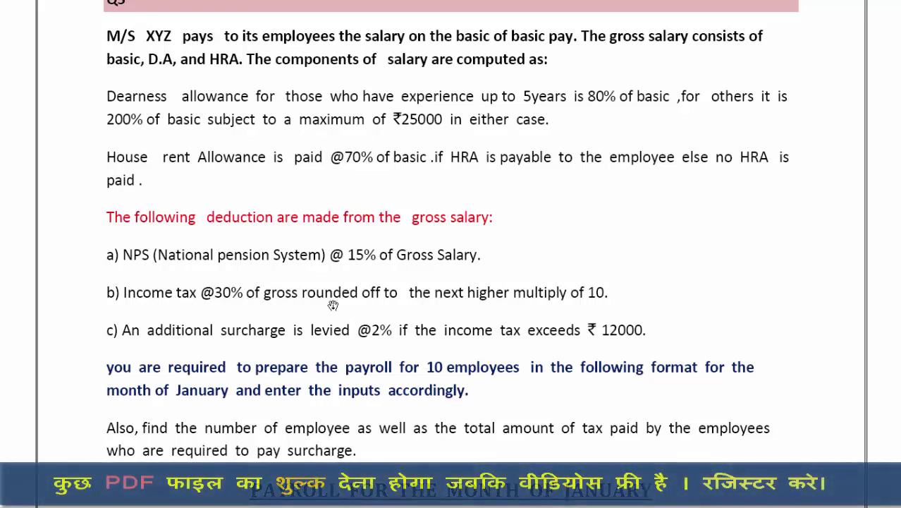
Scroll the question to reread the 30% income tax rule.
scroll(324, 300, down, 1)
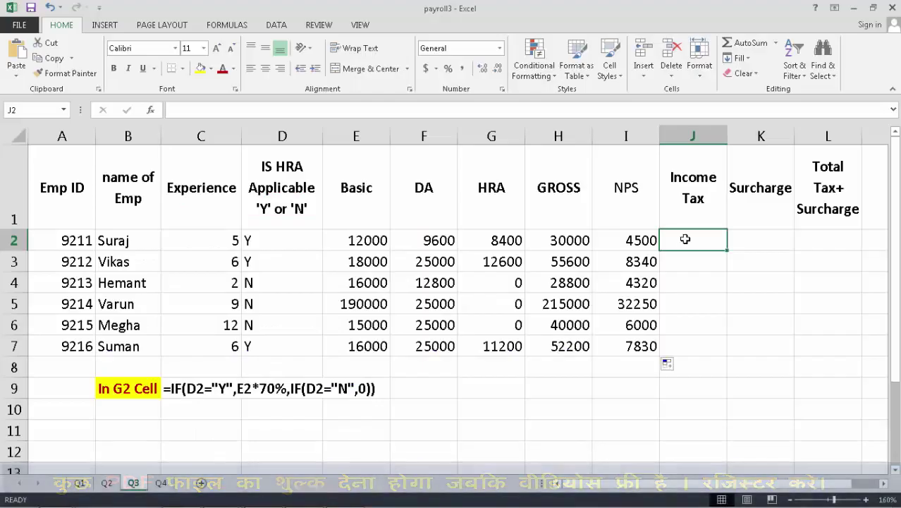
Enter =H2*30% in J2 for the first income tax of 9000.
text(=)
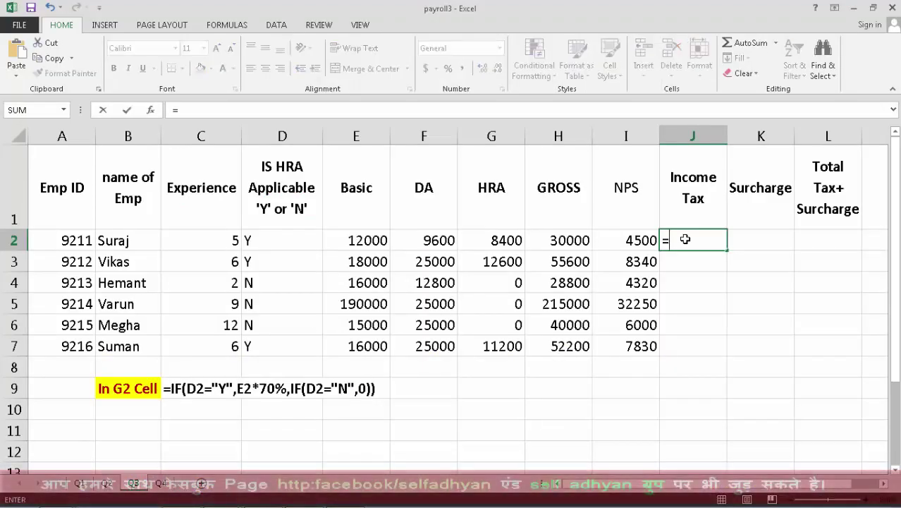
click(582, 240)
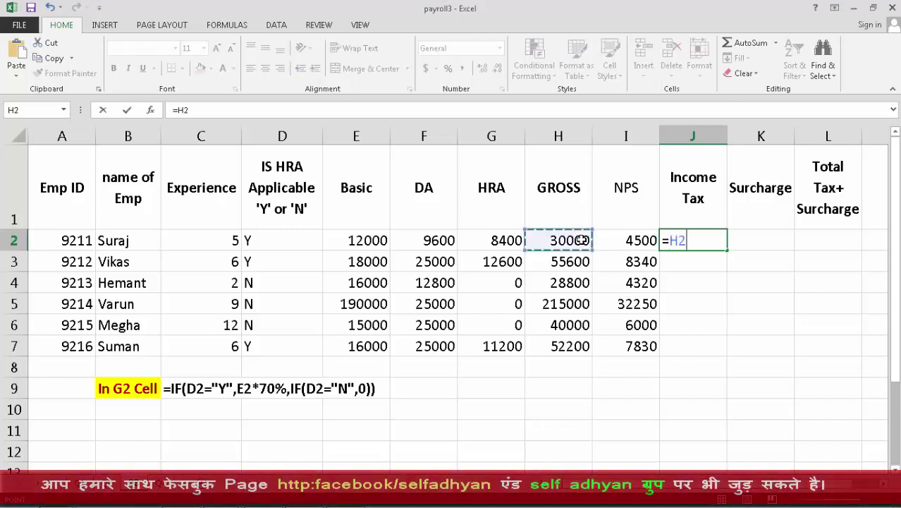
text(*30)
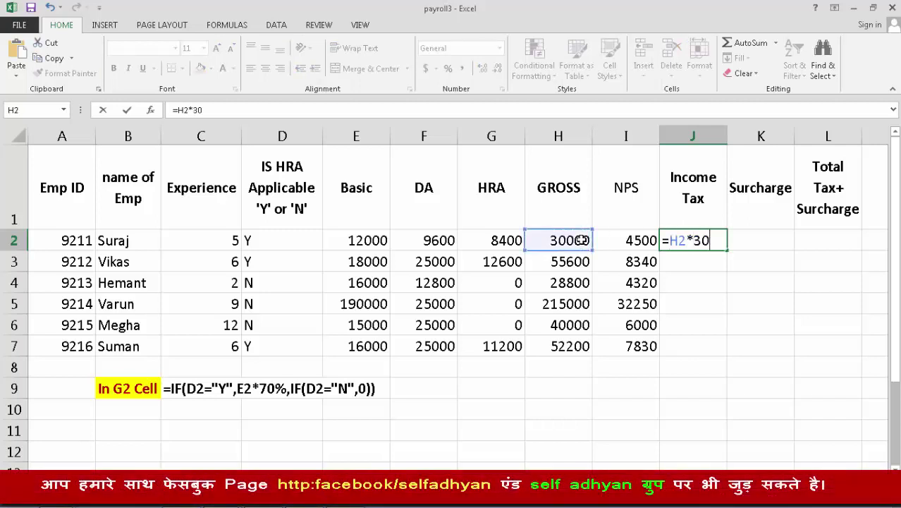
text(%)
key(Return)
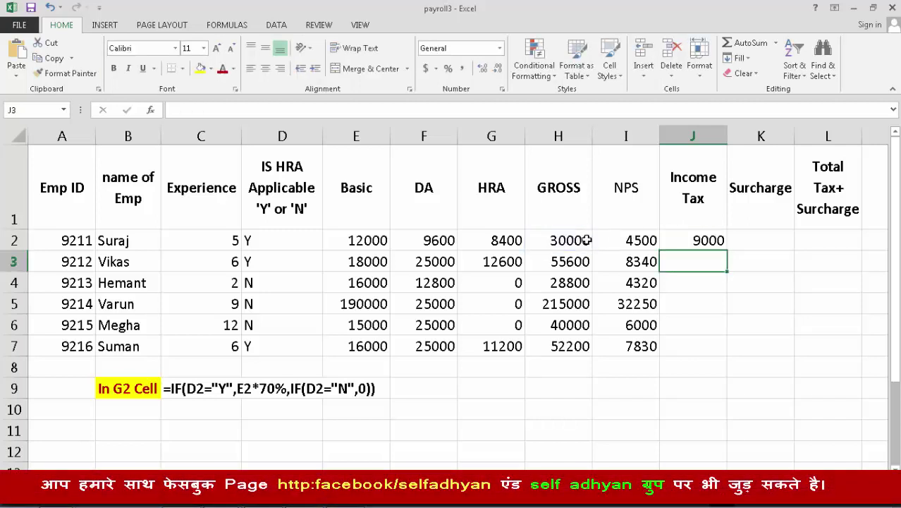
Fill the income tax formula down to J7 and check rows 2–4.
click(685, 241)
drag(727, 250, 726, 356)
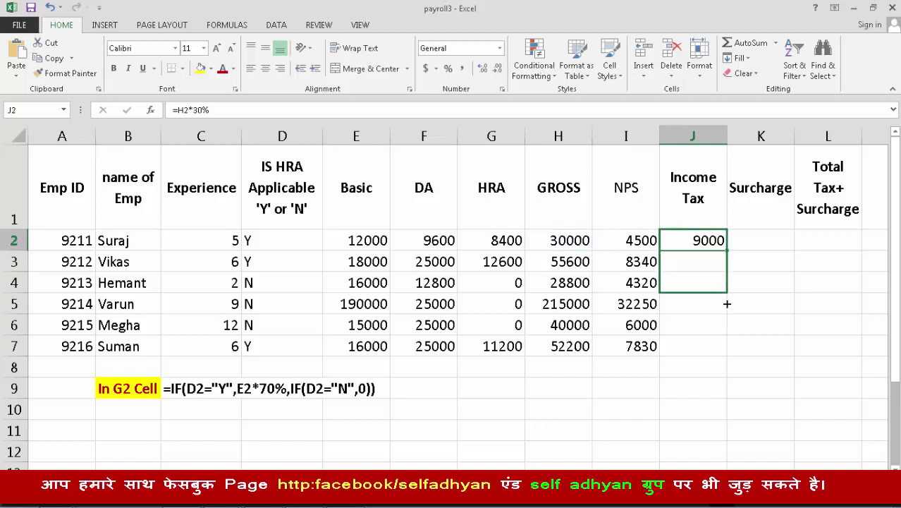
click(699, 262)
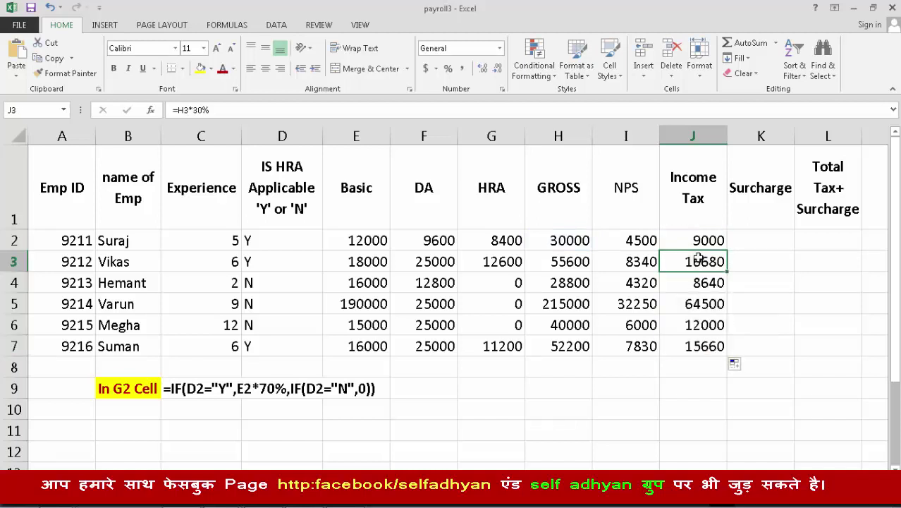
click(697, 241)
click(696, 265)
click(694, 282)
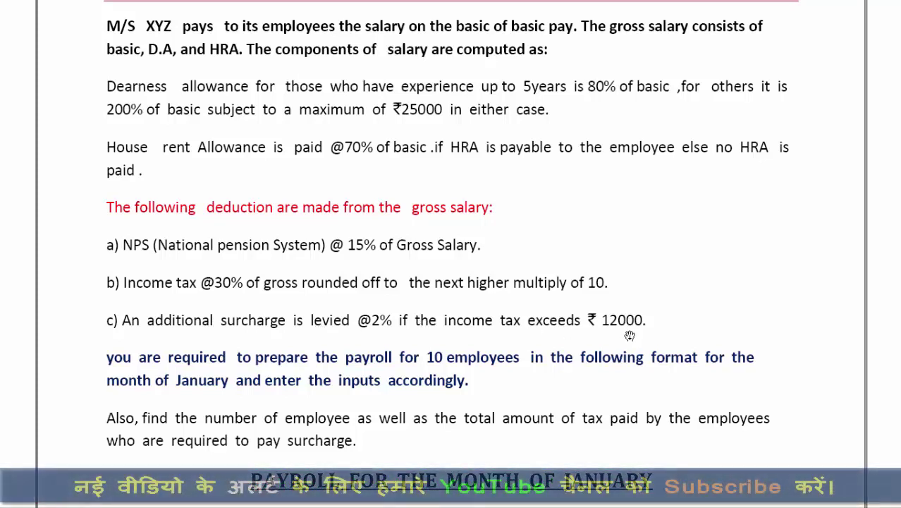
Back in payroll3, review the Income Tax values in J2–J7, then select K2.
key(alt+Tab)
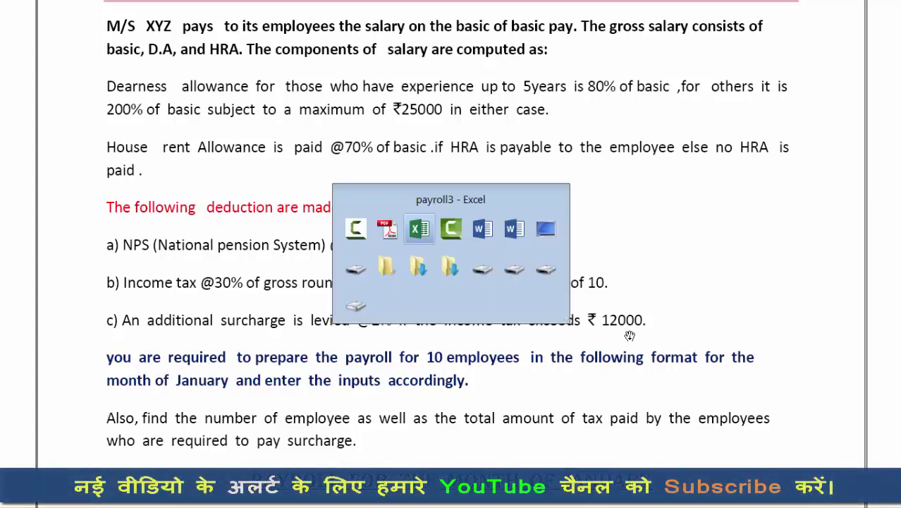
click(706, 240)
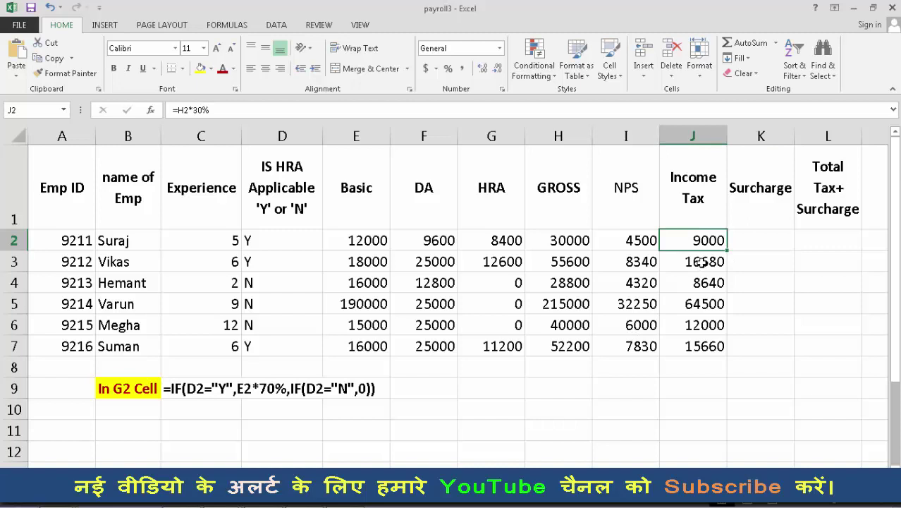
click(701, 262)
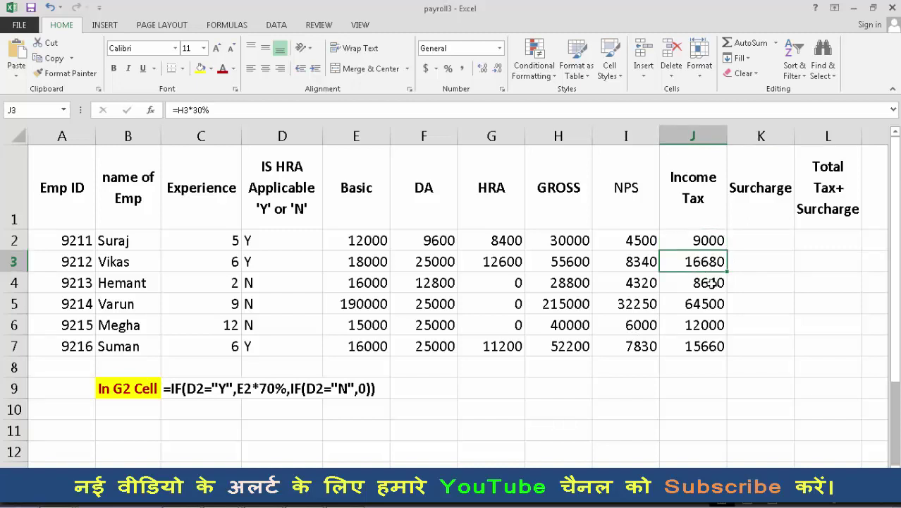
click(712, 282)
drag(711, 241, 707, 346)
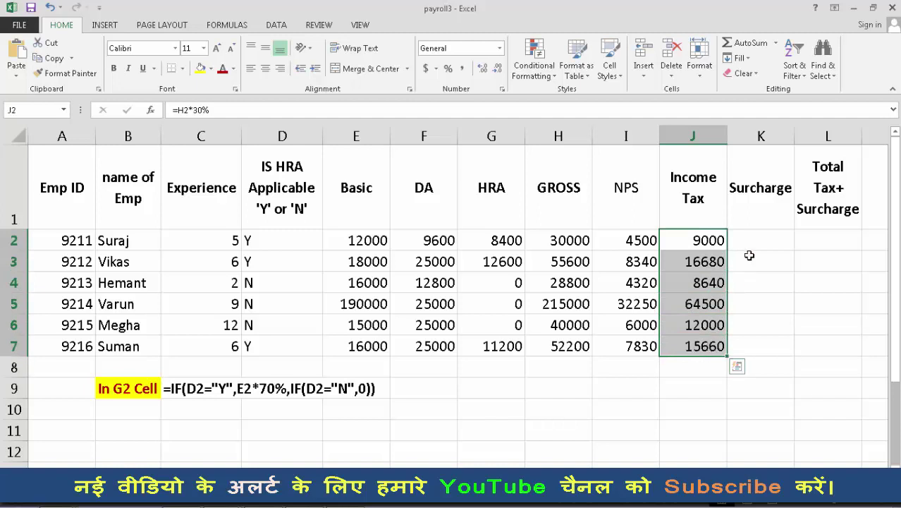
click(752, 244)
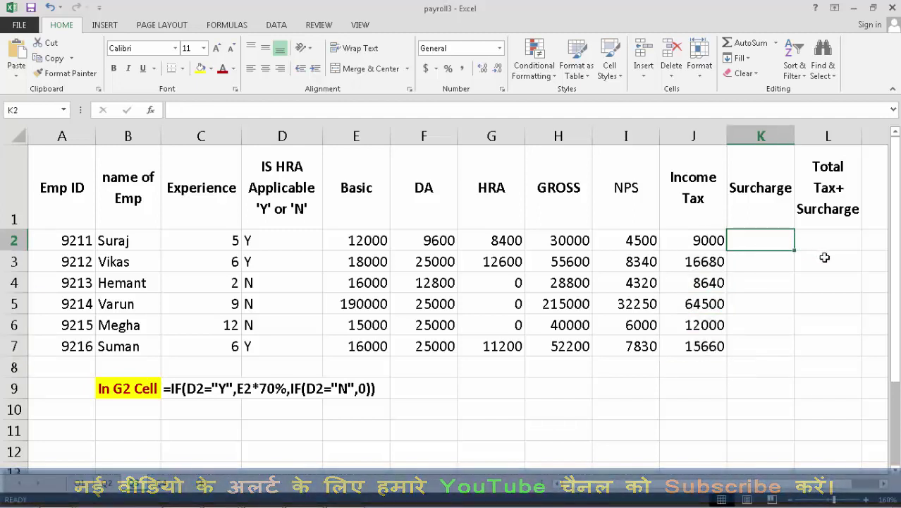
Enter =IF(J2>12000,J2*2%,IF(J2<=12000,0)) in K2, correcting the comparison to <=.
text(=IF()
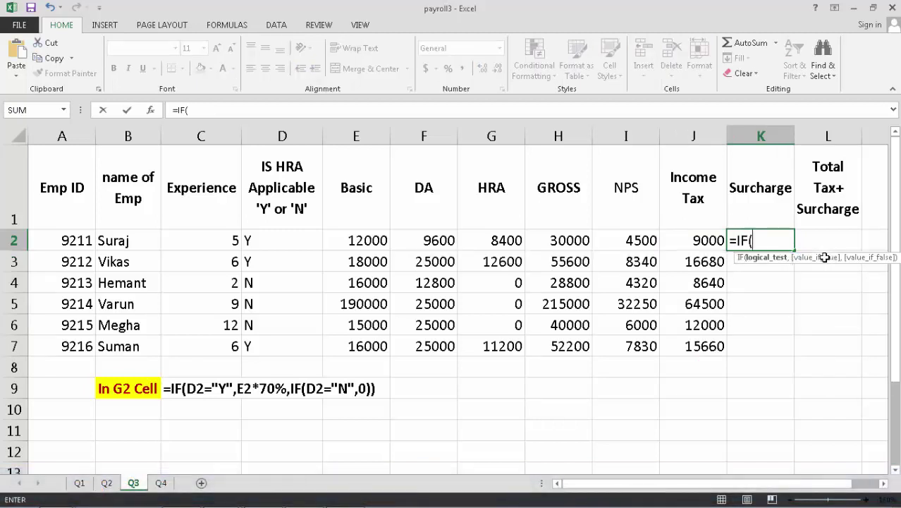
key(Left)
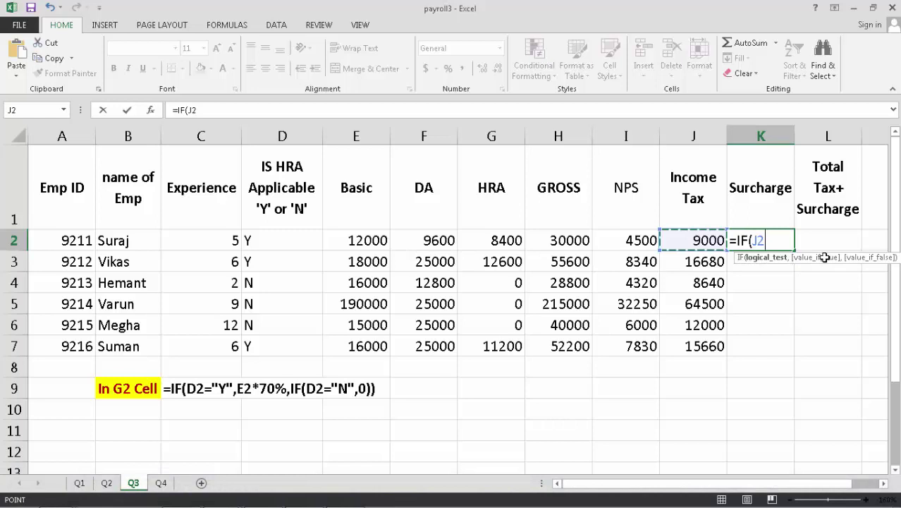
text(>)
text(12000)
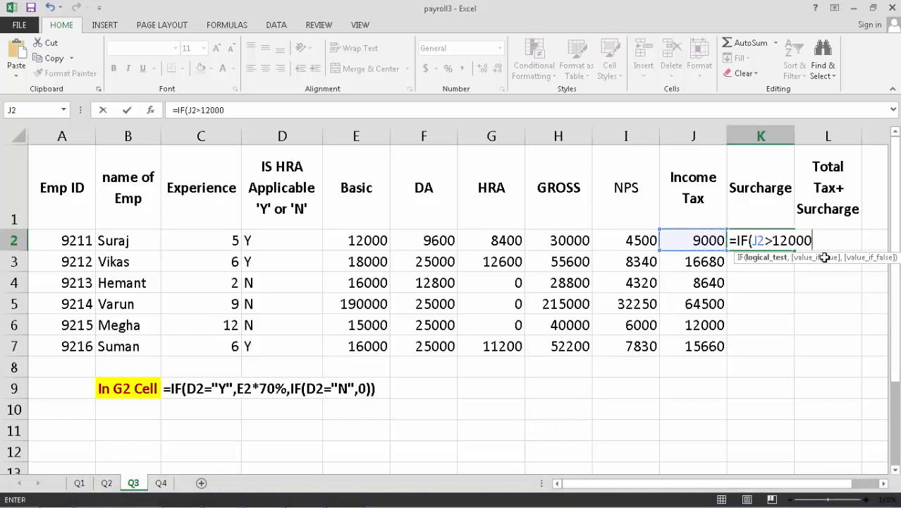
text(,)
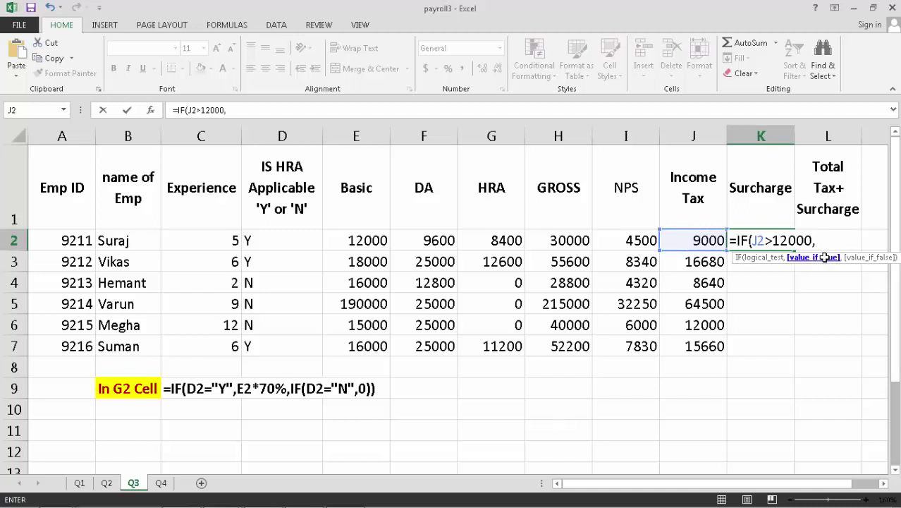
text(J2*)
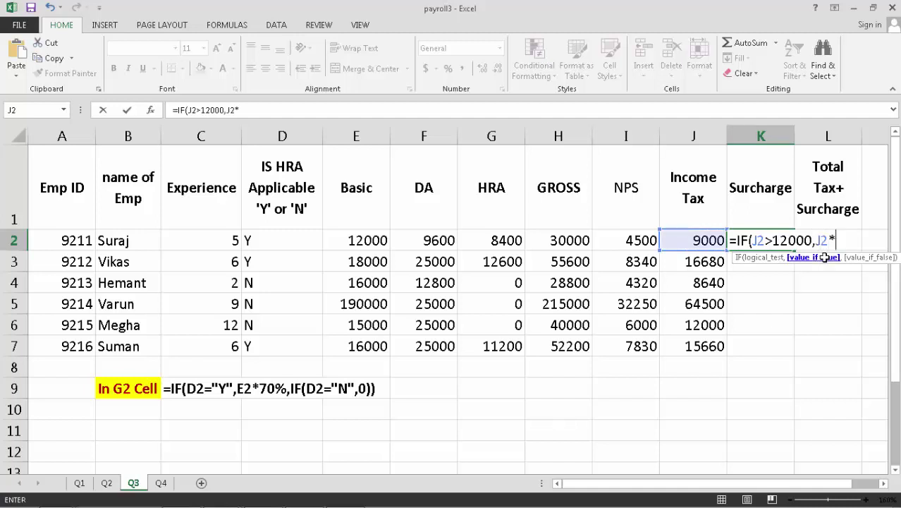
text(2%)
text(,IF(J2)
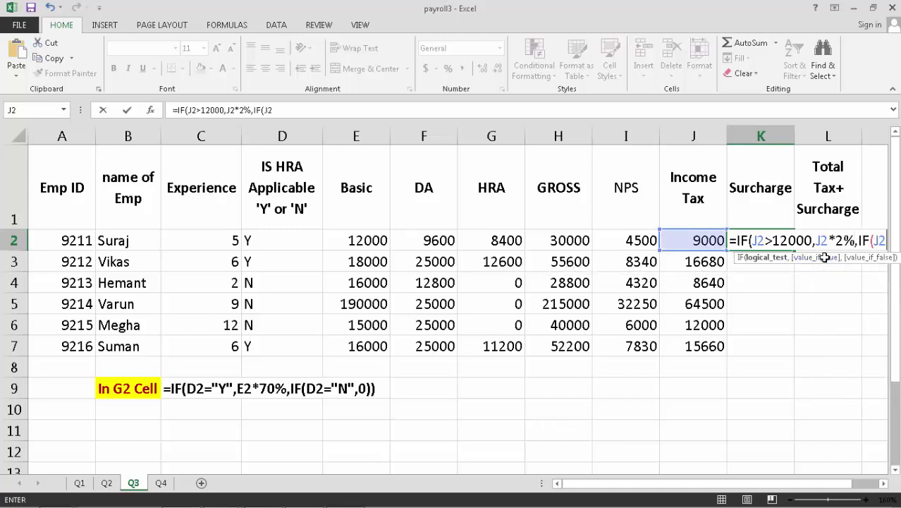
text(<1200)
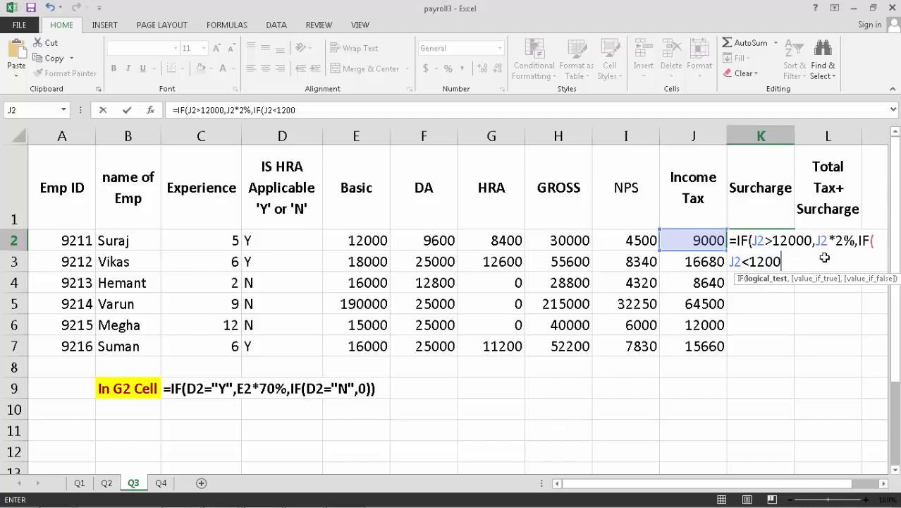
text(0)
click(828, 251)
text(=)
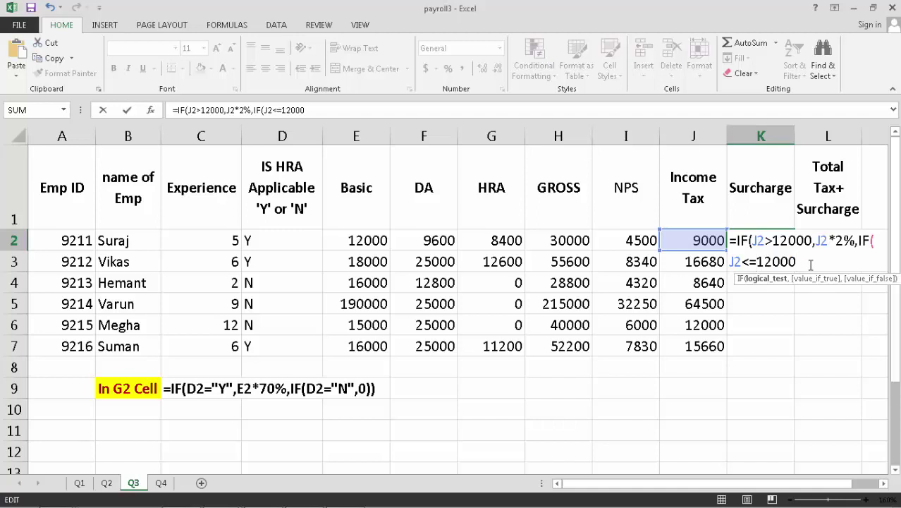
text(,0)
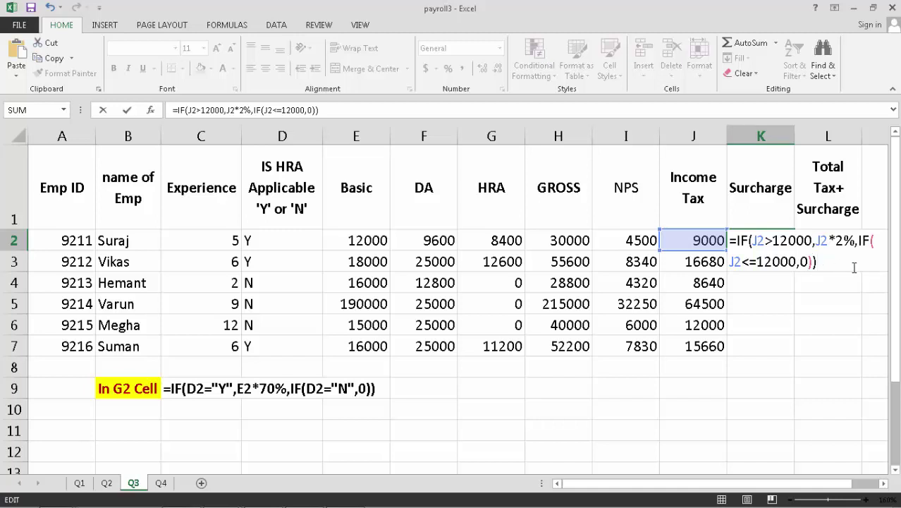
key(Return)
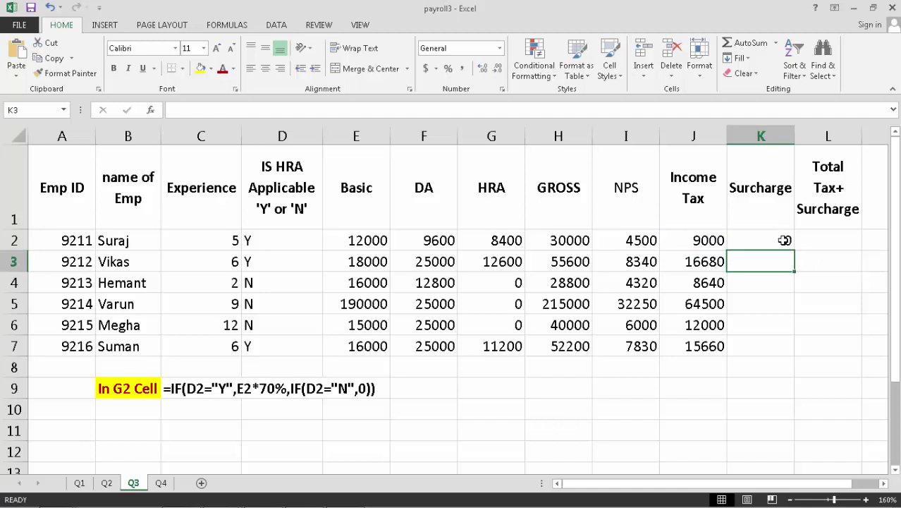
Fill the surcharge formula down to K7 and verify 333.6, 0, 1290, 0, 313.2.
click(784, 240)
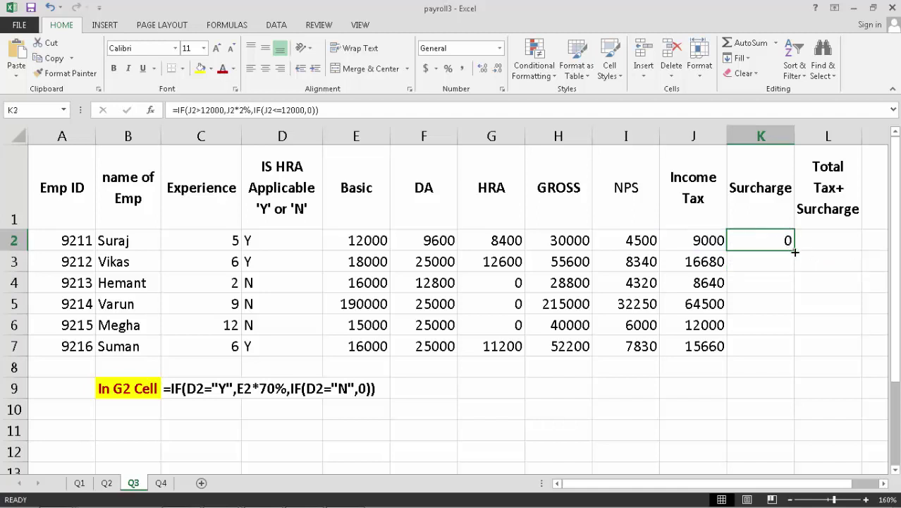
drag(794, 251, 791, 354)
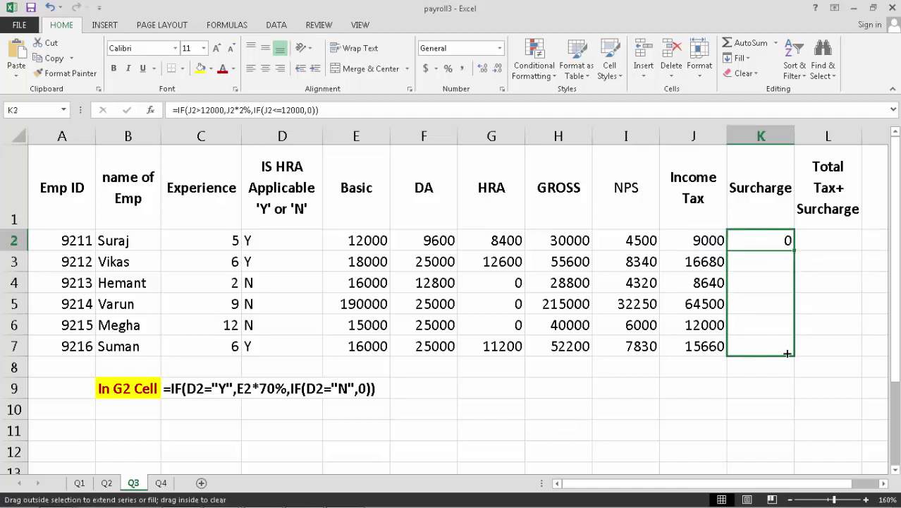
click(767, 260)
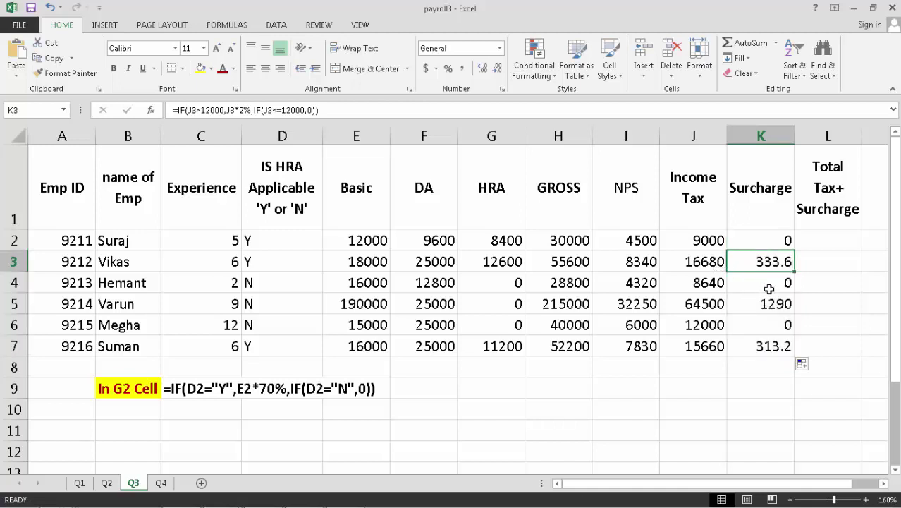
click(767, 289)
click(767, 299)
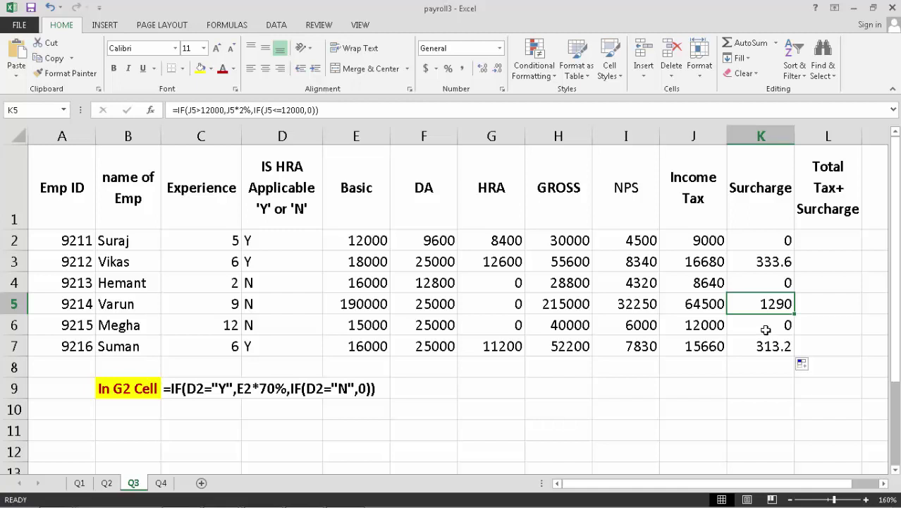
click(766, 329)
click(768, 347)
click(773, 303)
click(768, 265)
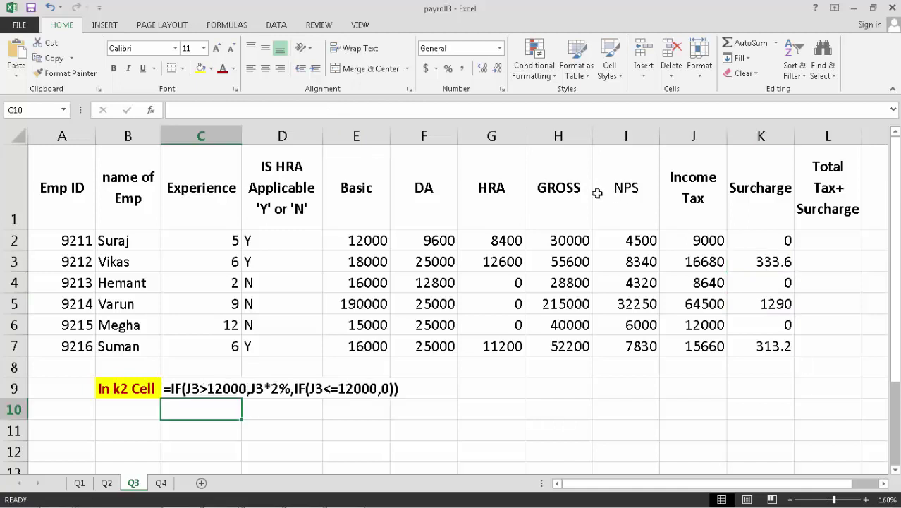
click(117, 392)
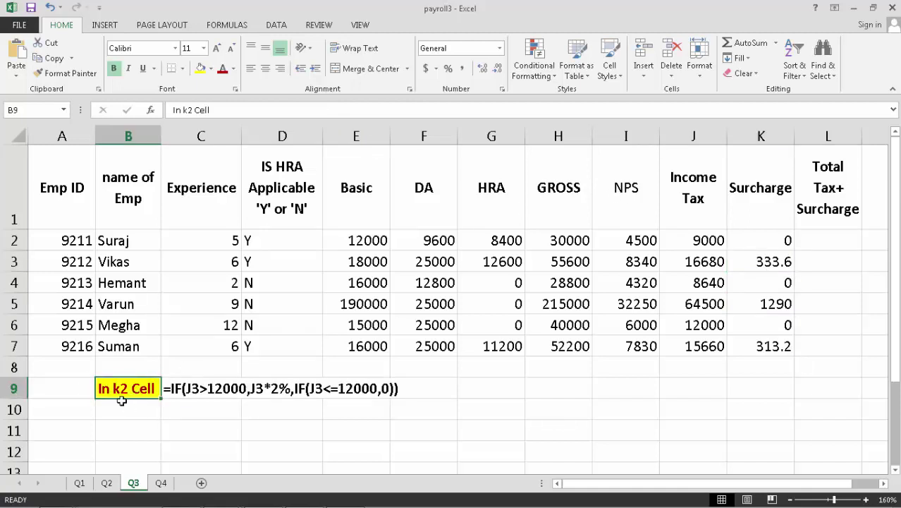
click(189, 390)
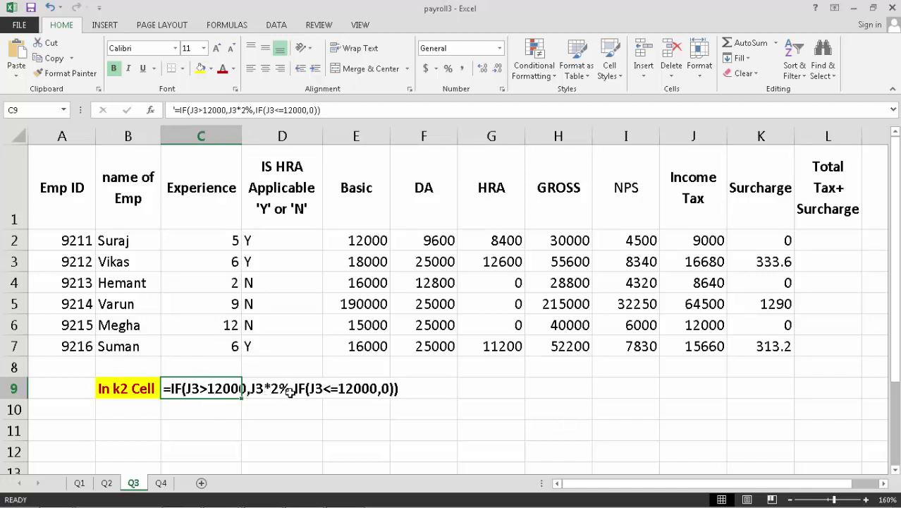
click(763, 264)
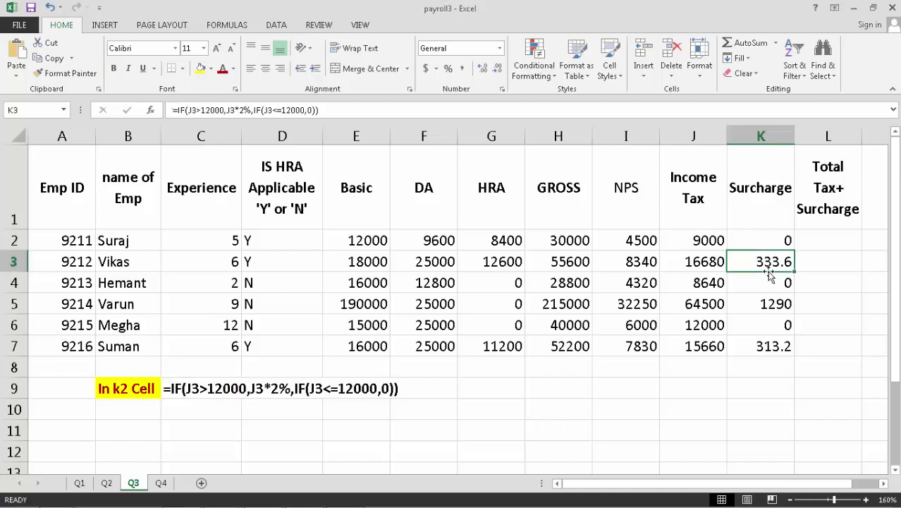
click(218, 414)
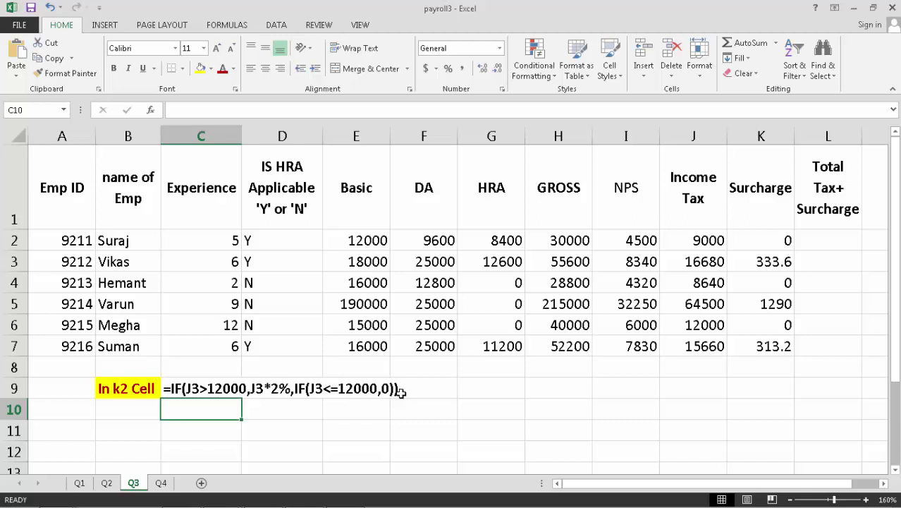
click(396, 393)
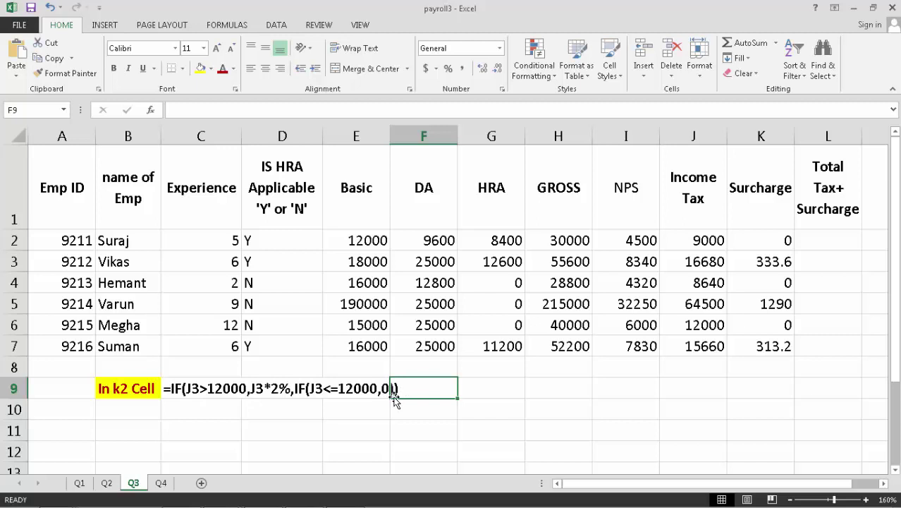
key(ctrl+z)
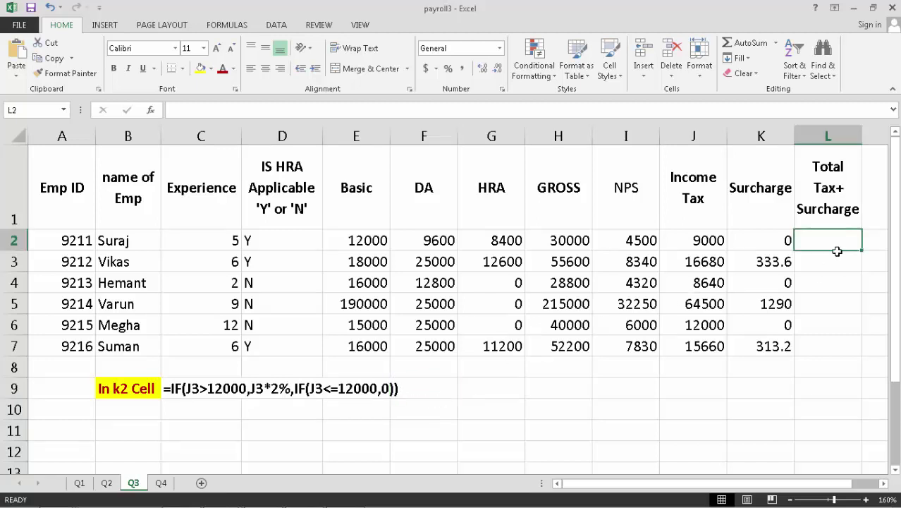
Enter =J2+K2 in L2 for a total tax plus surcharge of 9000.
text(=)
click(703, 241)
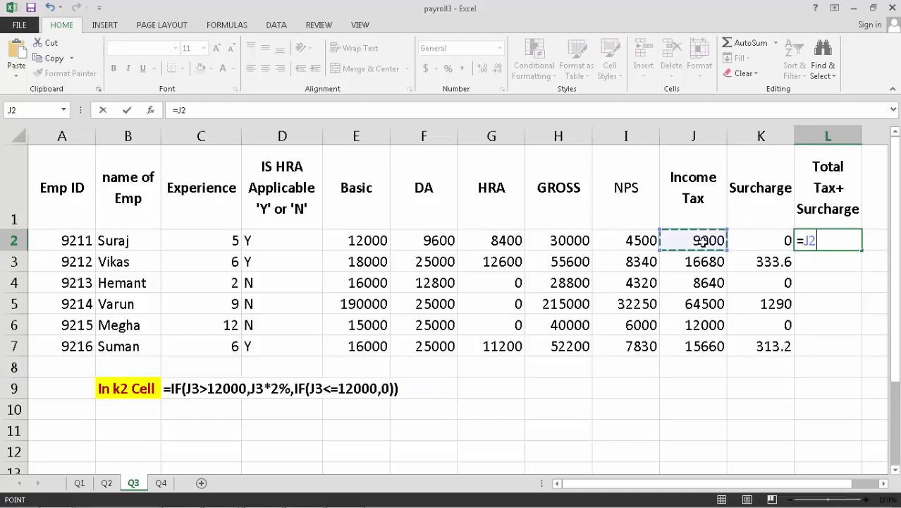
text(+)
click(764, 240)
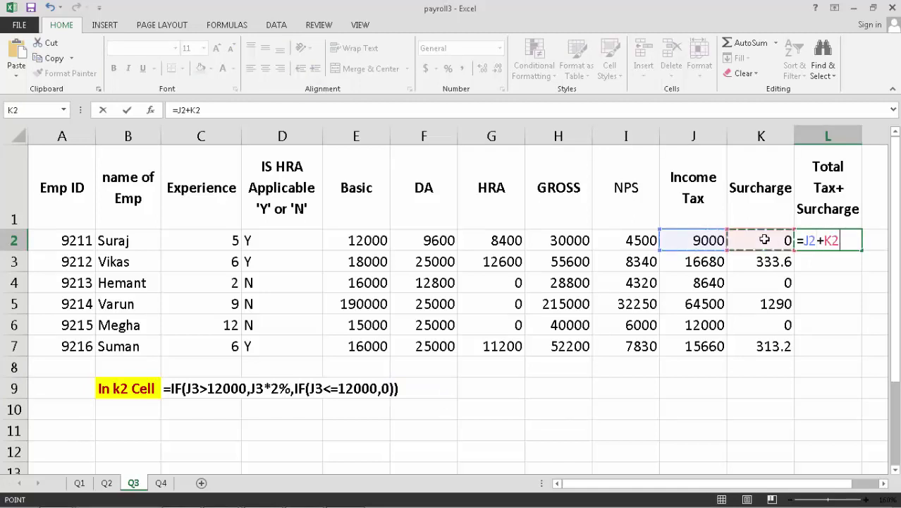
key(Return)
Fill the total down to L7 and verify 17013.6 against J3 and K3.
click(854, 244)
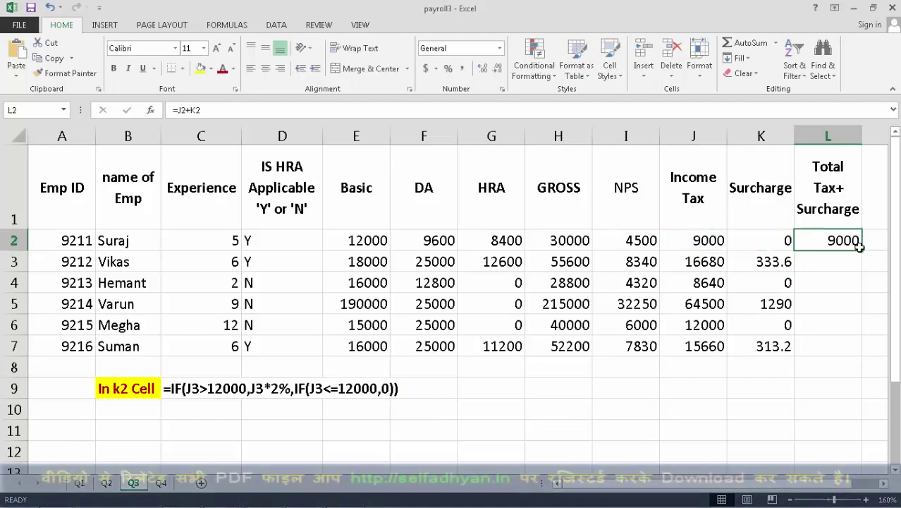
drag(862, 252, 848, 339)
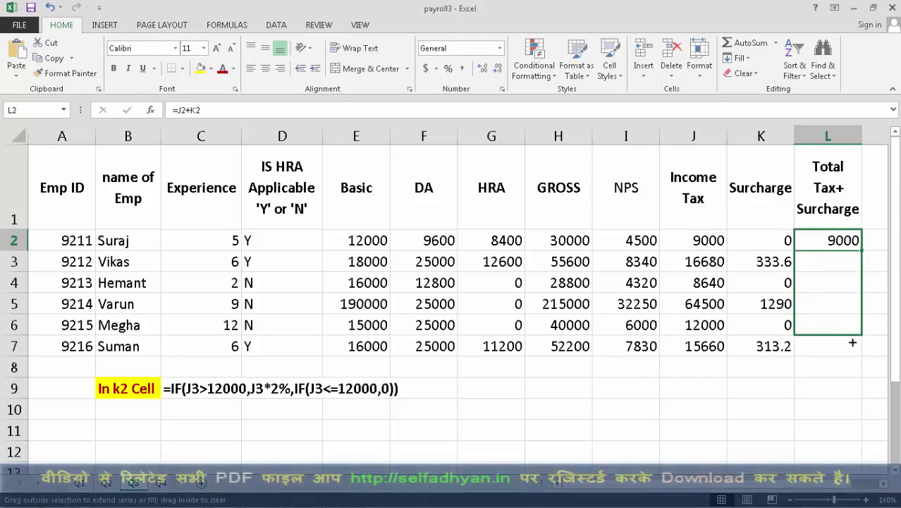
click(828, 262)
click(689, 258)
click(740, 256)
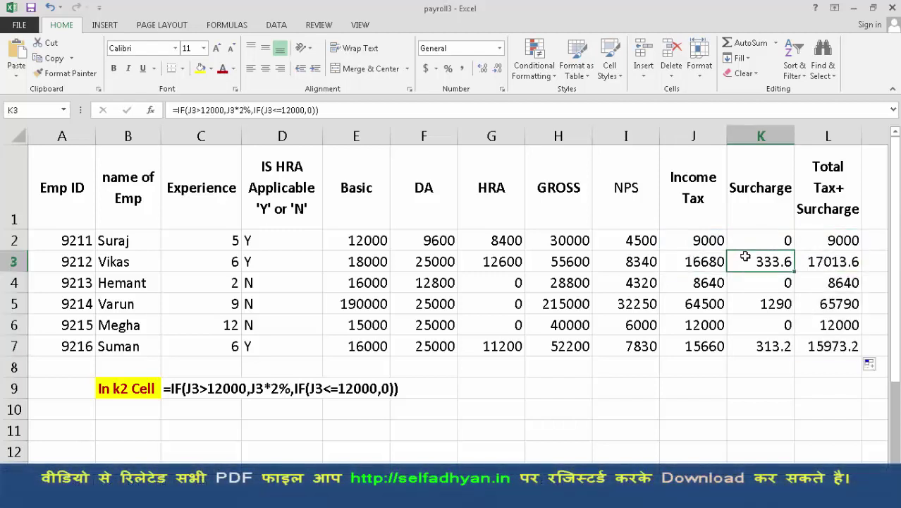
click(818, 260)
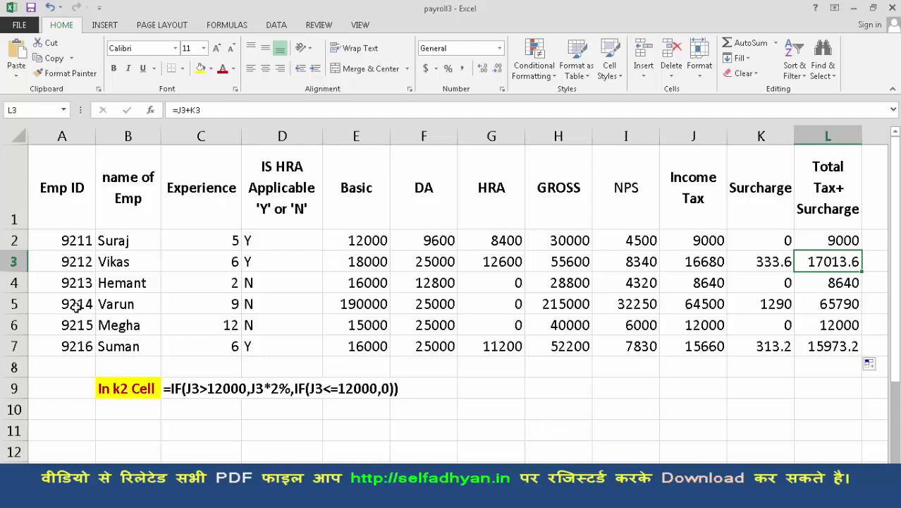
key(alt+Tab)
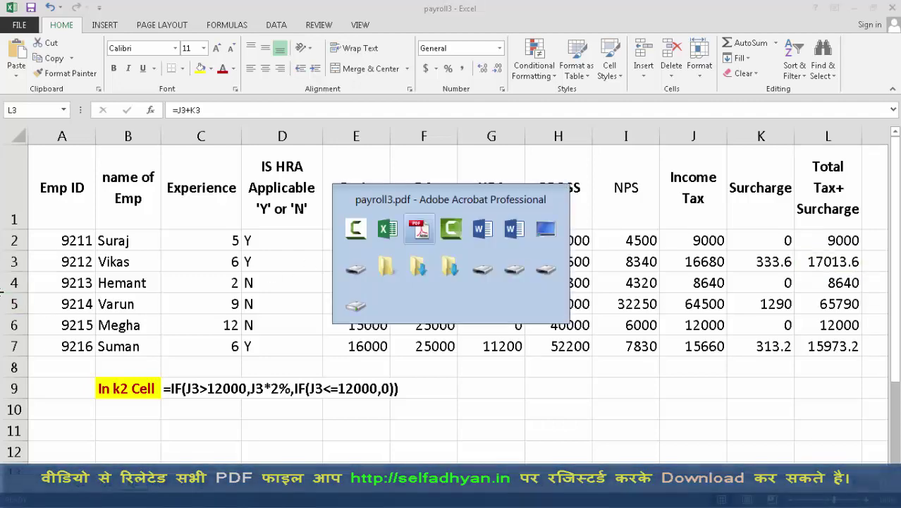
Scroll through the Q3 question and on down to the Q4 ABC Ltd payroll rules.
scroll(278, 277, up, 2)
scroll(277, 277, up, 2)
scroll(277, 277, up, 2)
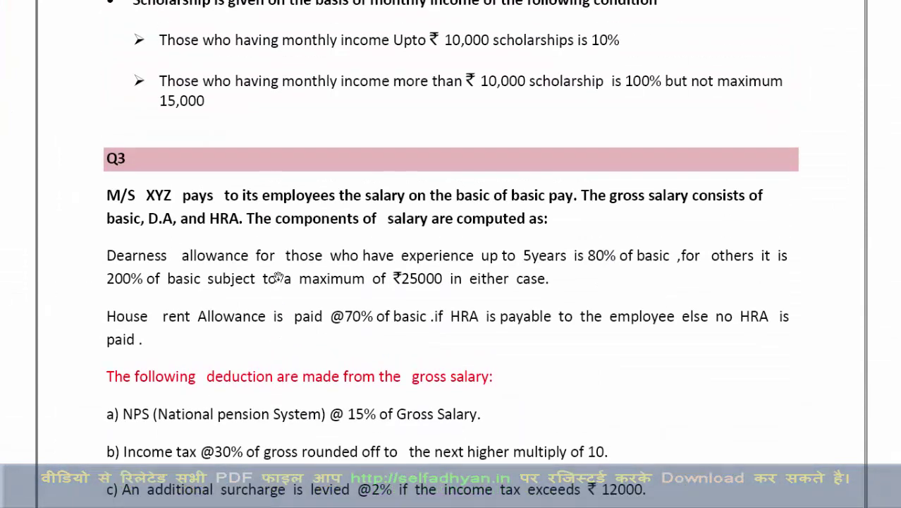
scroll(278, 278, up, 2)
scroll(277, 277, up, 3)
scroll(277, 277, up, 2)
scroll(277, 276, up, 10)
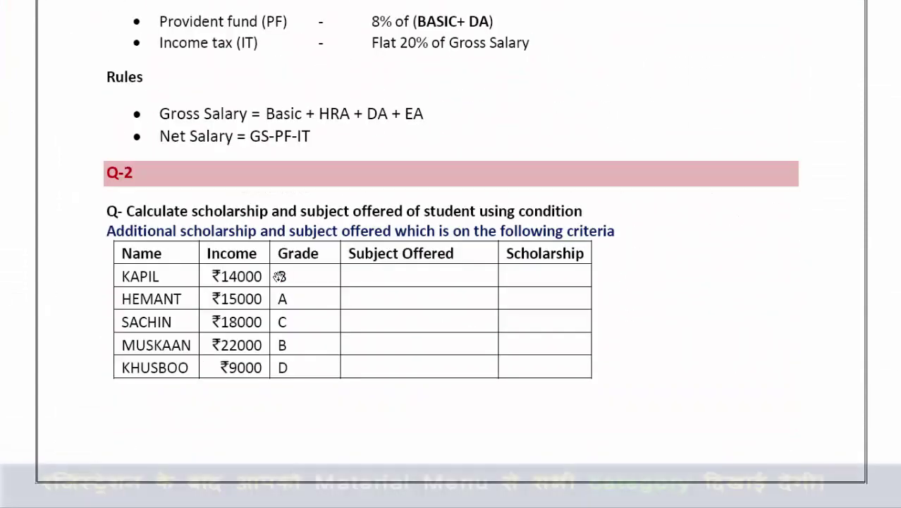
scroll(281, 324, up, 1)
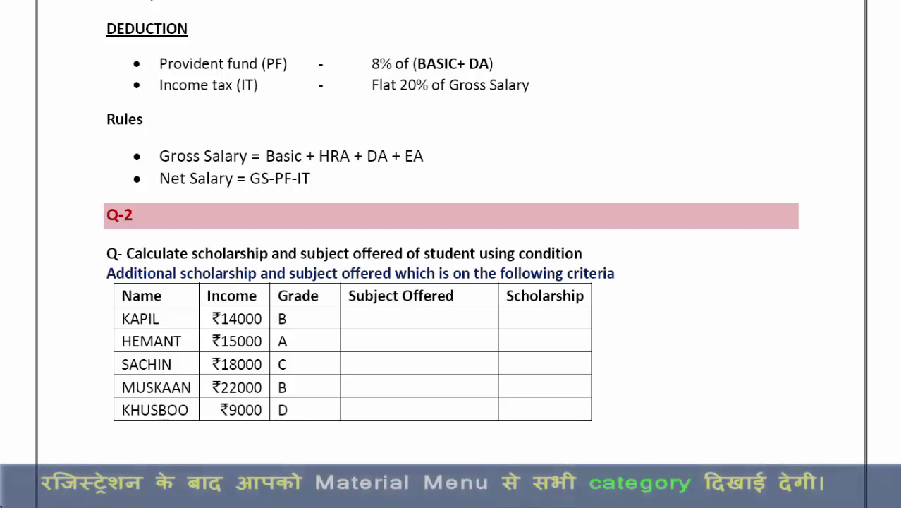
scroll(599, 306, down, 1)
scroll(628, 295, down, 11)
scroll(628, 295, down, 2)
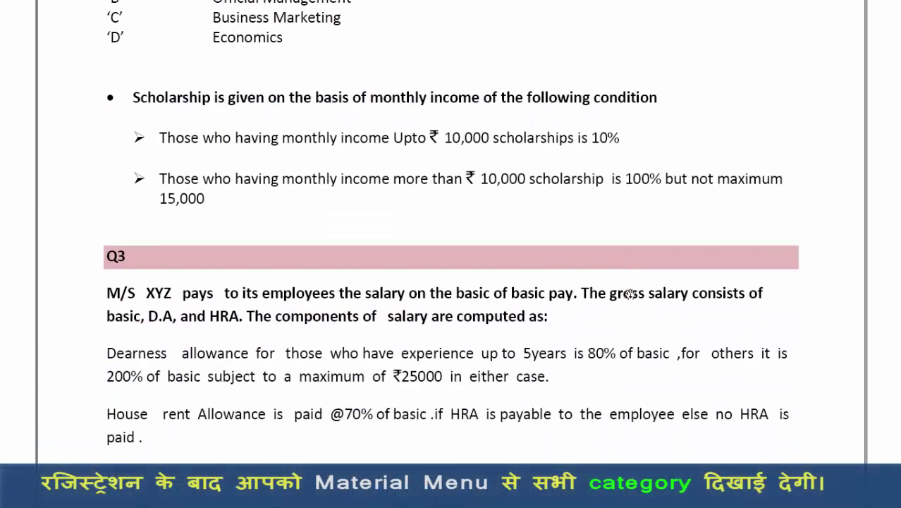
scroll(599, 294, down, 2)
scroll(649, 267, down, 1)
scroll(630, 280, down, 1)
scroll(629, 279, down, 1)
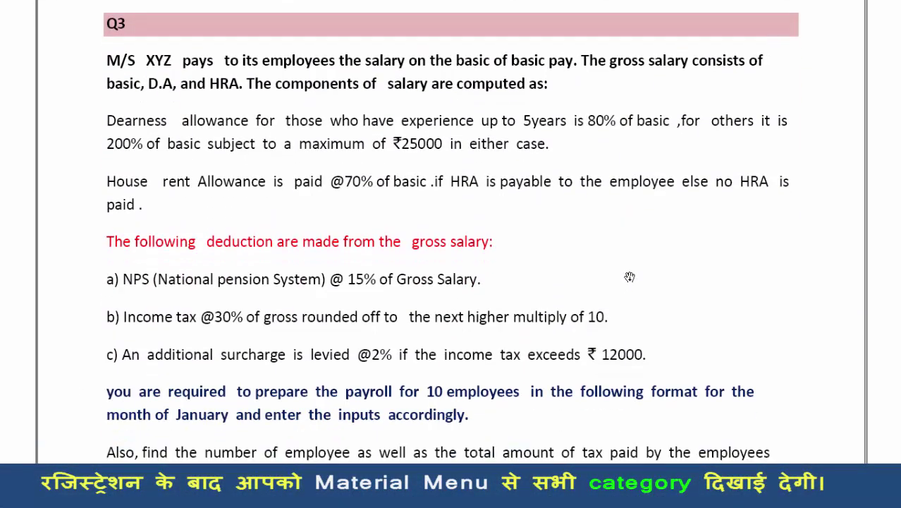
scroll(629, 278, down, 1)
scroll(629, 278, down, 2)
scroll(629, 277, down, 1)
scroll(629, 277, down, 1)
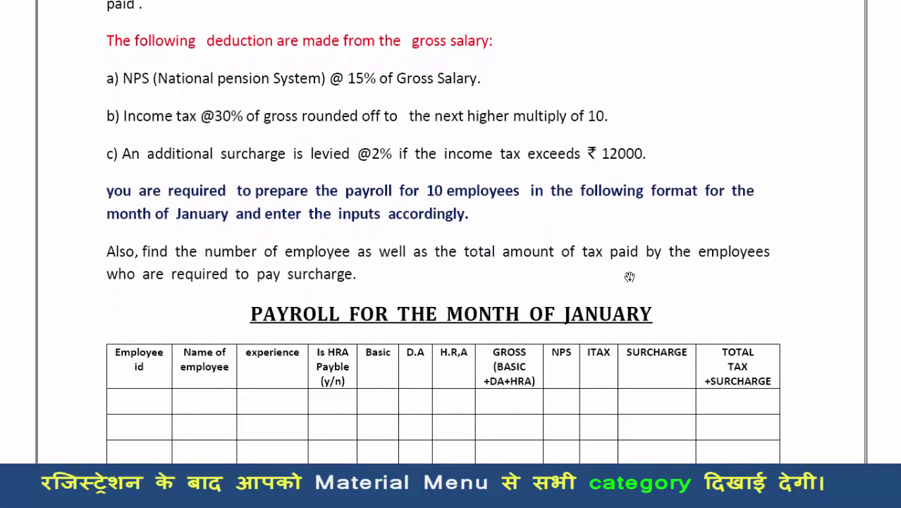
scroll(631, 224, down, 2)
scroll(627, 275, down, 5)
scroll(629, 275, down, 2)
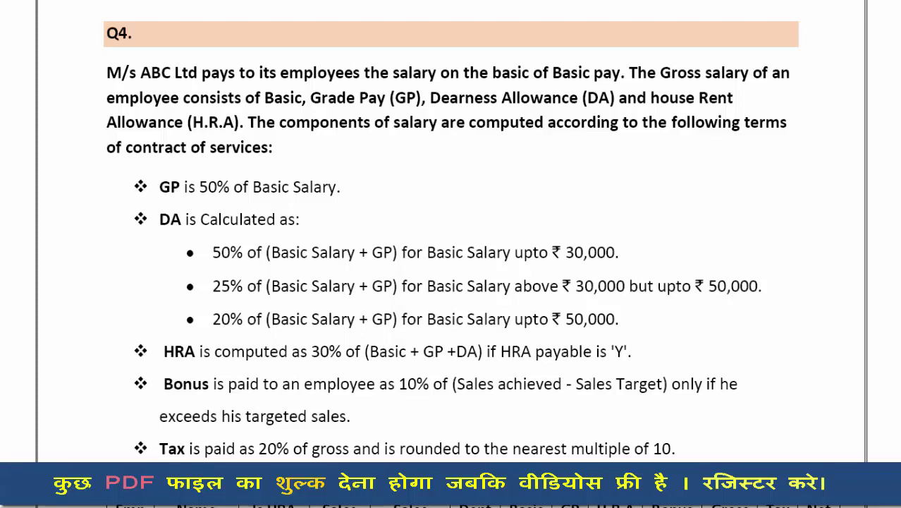
scroll(451, 253, down, 1)
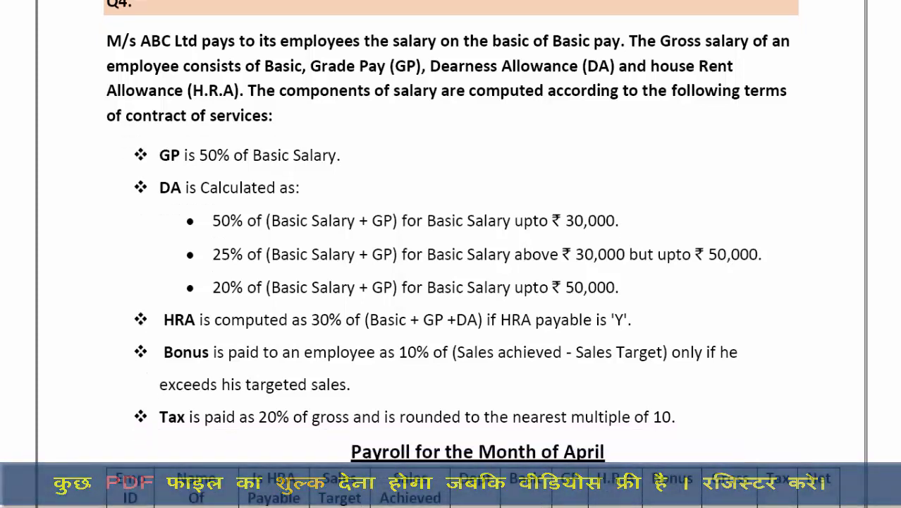
scroll(451, 254, down, 1)
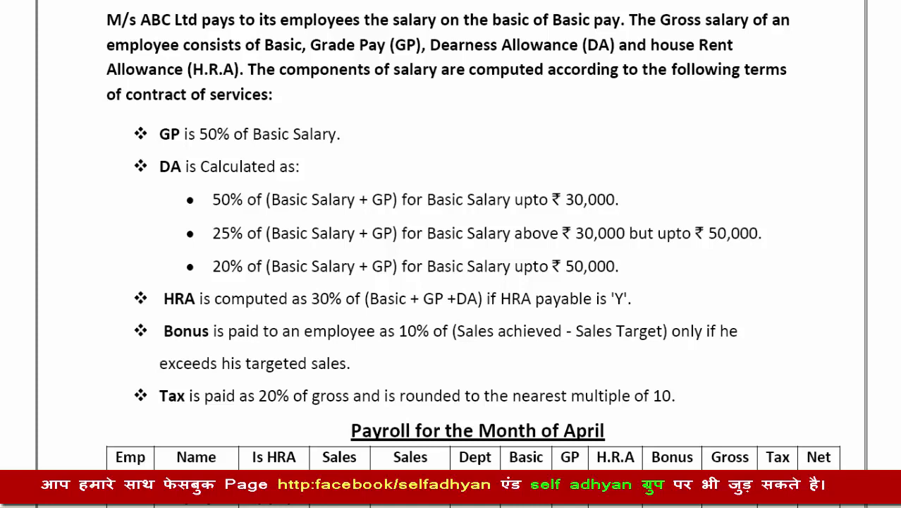
scroll(564, 197, down, 1)
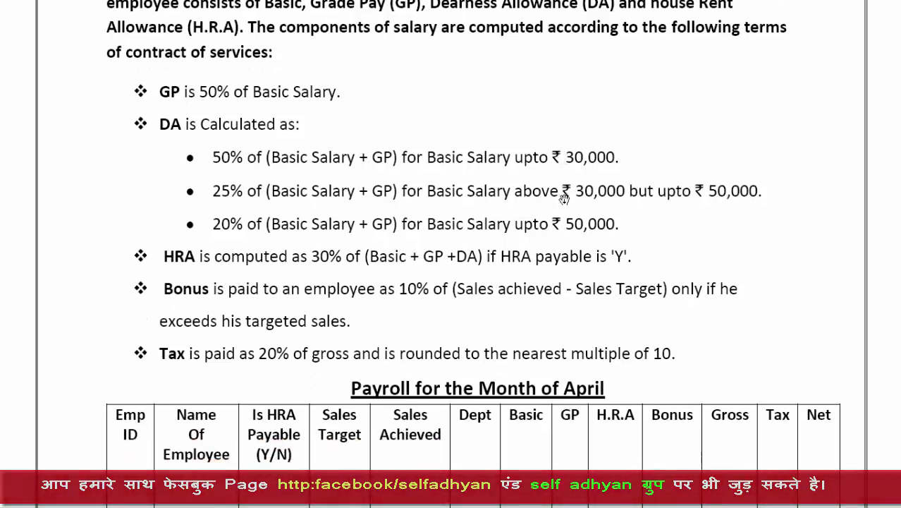
scroll(564, 197, down, 1)
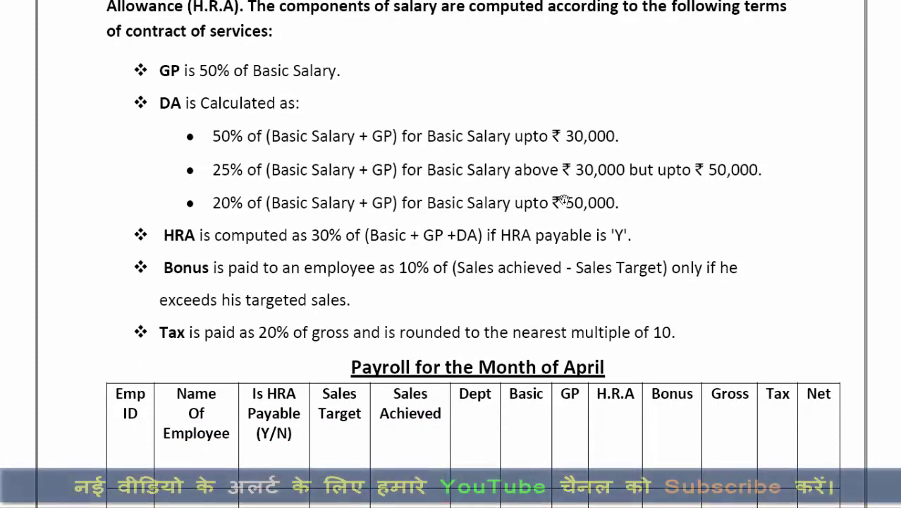
scroll(543, 220, down, 1)
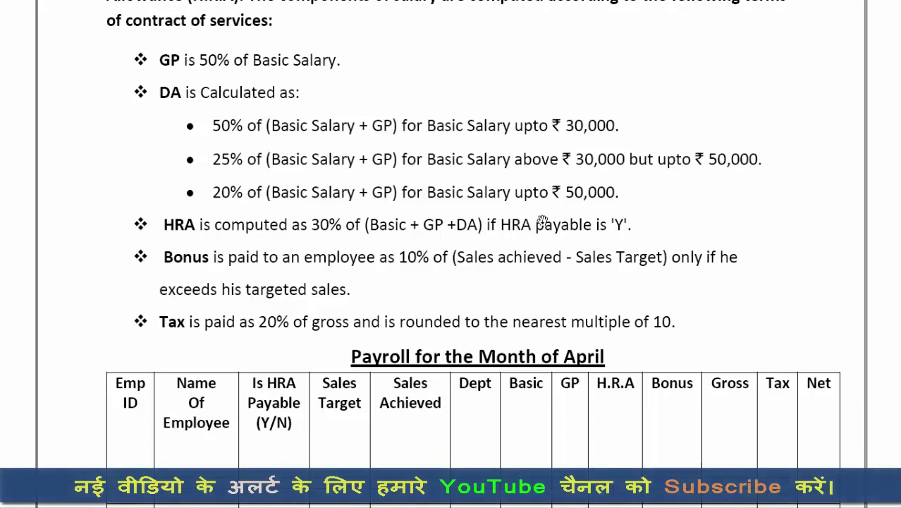
scroll(543, 220, down, 1)
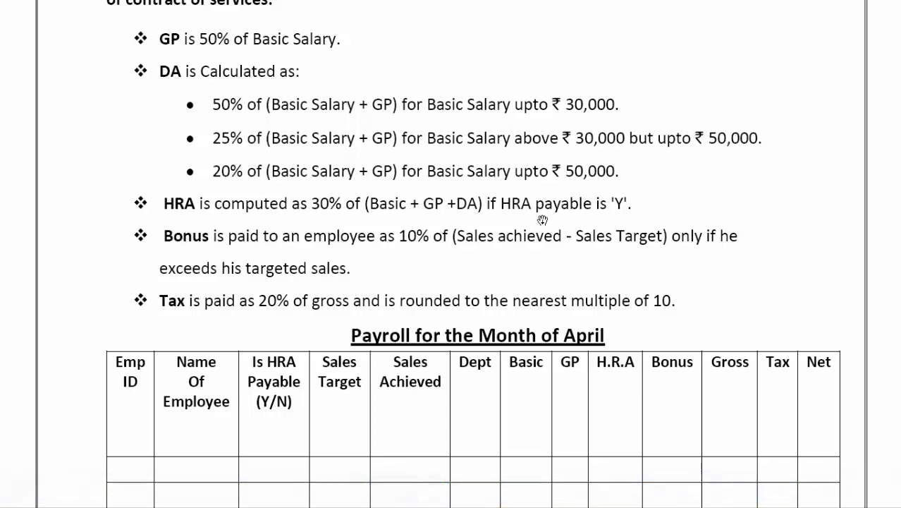
scroll(494, 197, up, 2)
scroll(607, 184, up, 1)
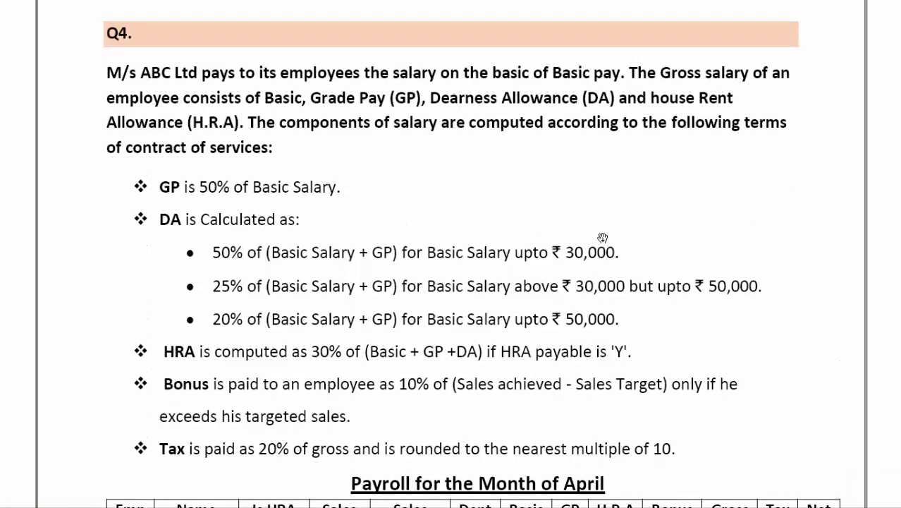
scroll(663, 235, up, 1)
scroll(605, 234, up, 5)
scroll(604, 235, up, 1)
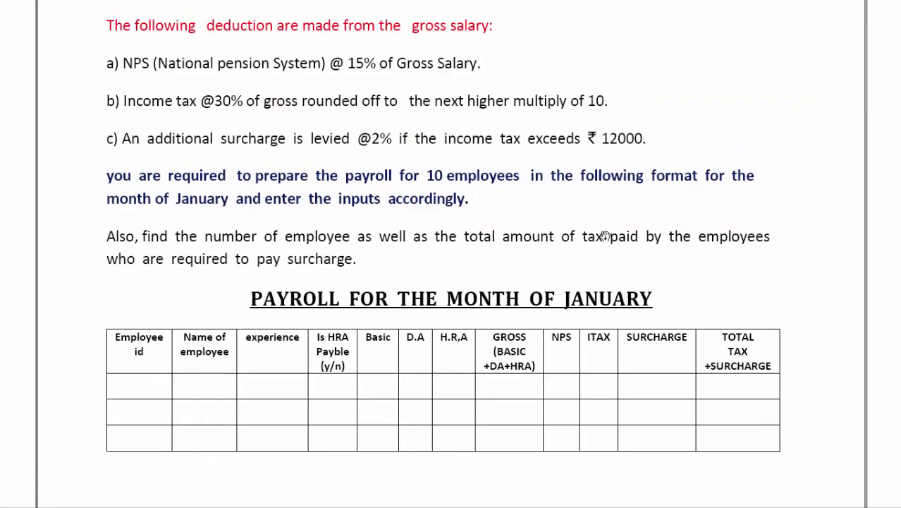